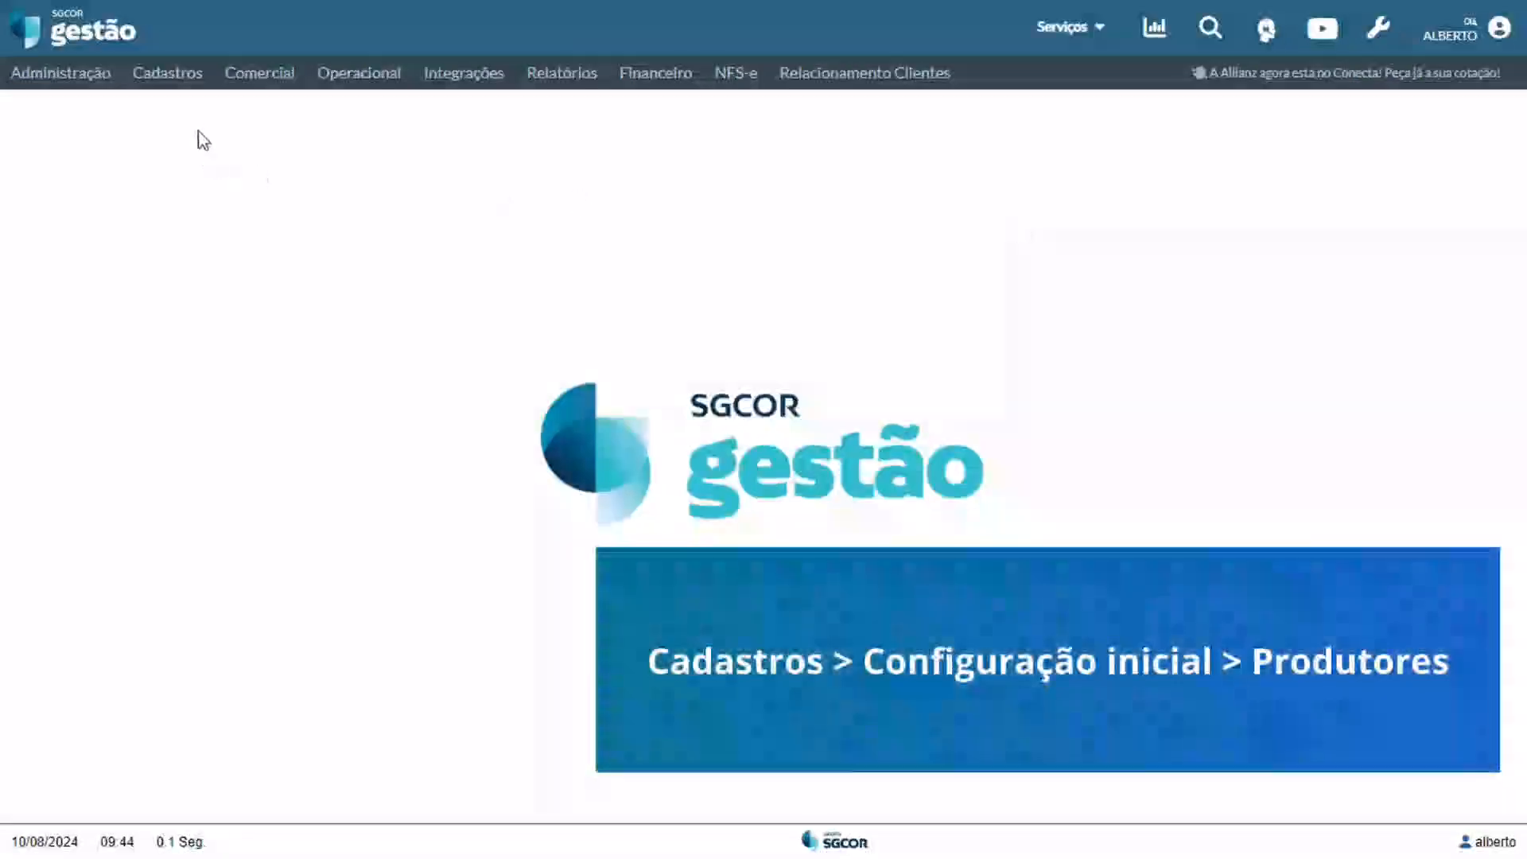
- Open the Produtores register under Cadastros' initial configuration and start a new producer record
click(193, 86)
mouse_move(203, 119)
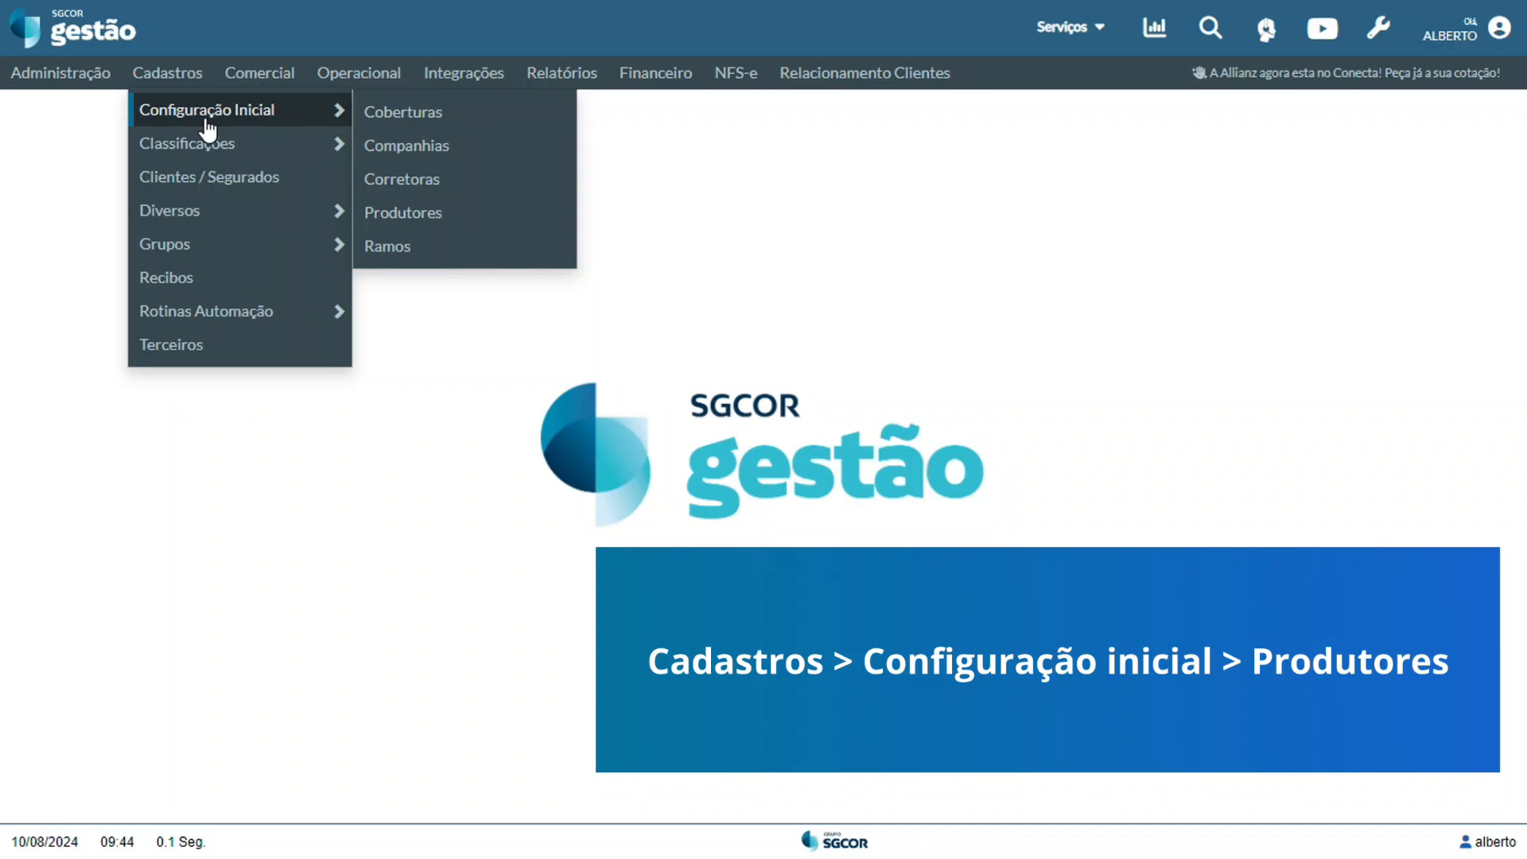
click(496, 234)
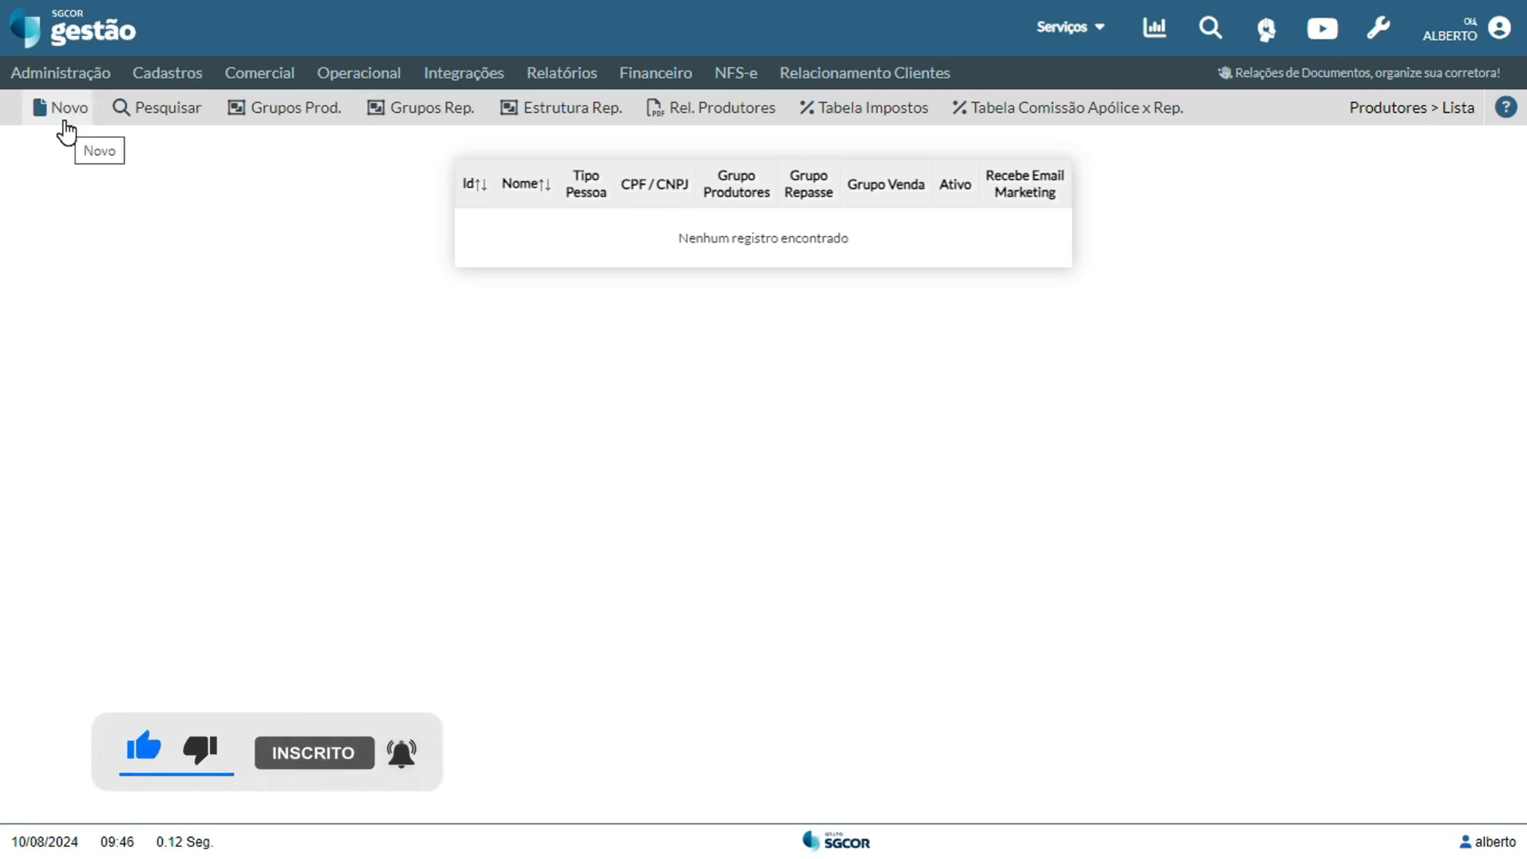
click(64, 121)
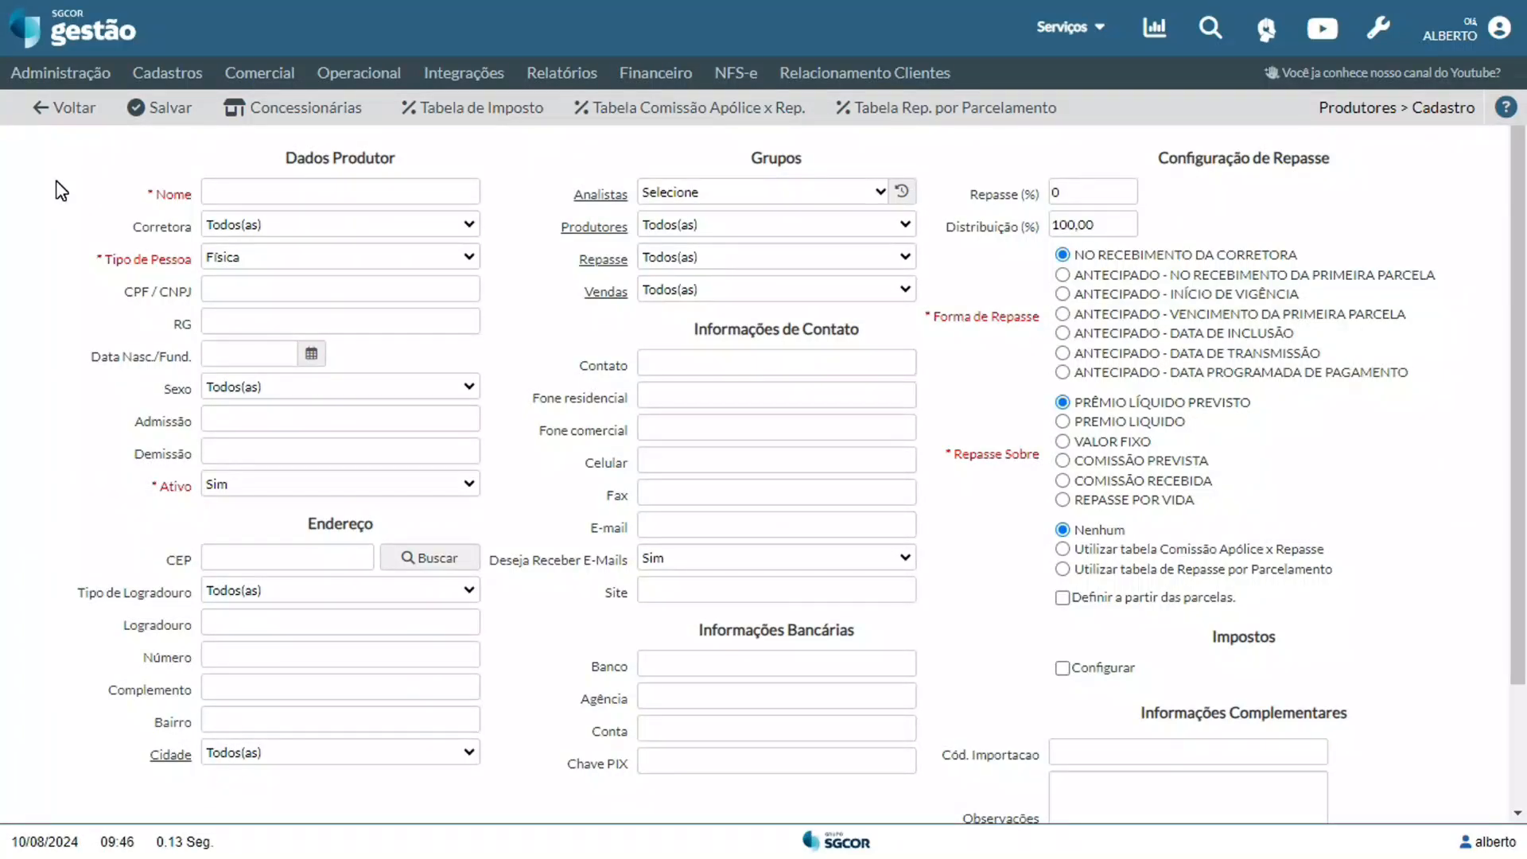
- Review the mandatory fields of the producer form: Nome, Tipo de Pessoa, Ativo, Forma de Repasse and Repasse Sobre
drag(144, 194, 197, 198)
drag(95, 260, 205, 260)
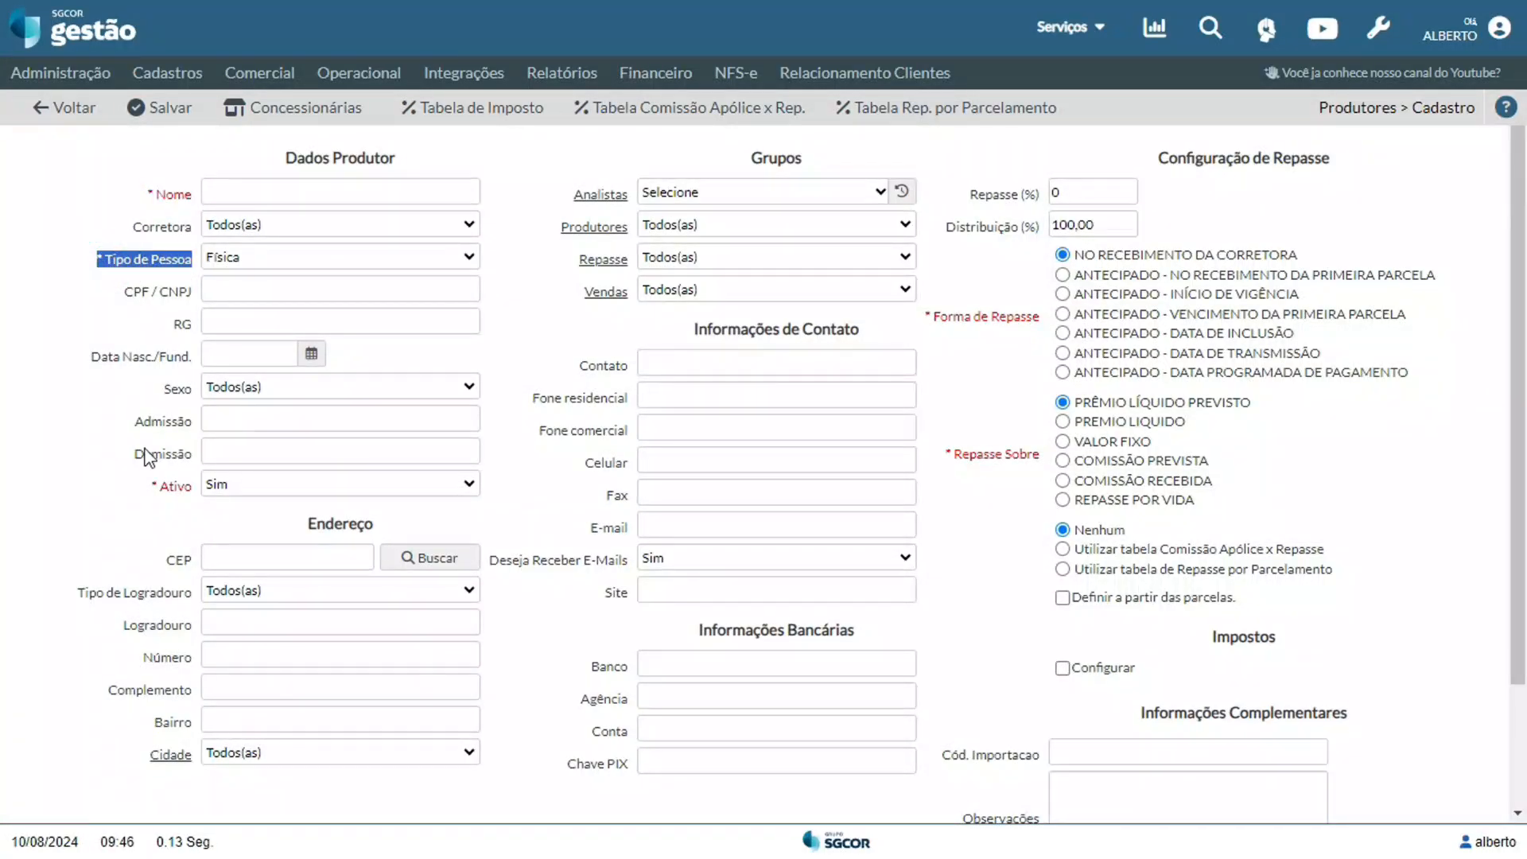
drag(149, 486, 195, 489)
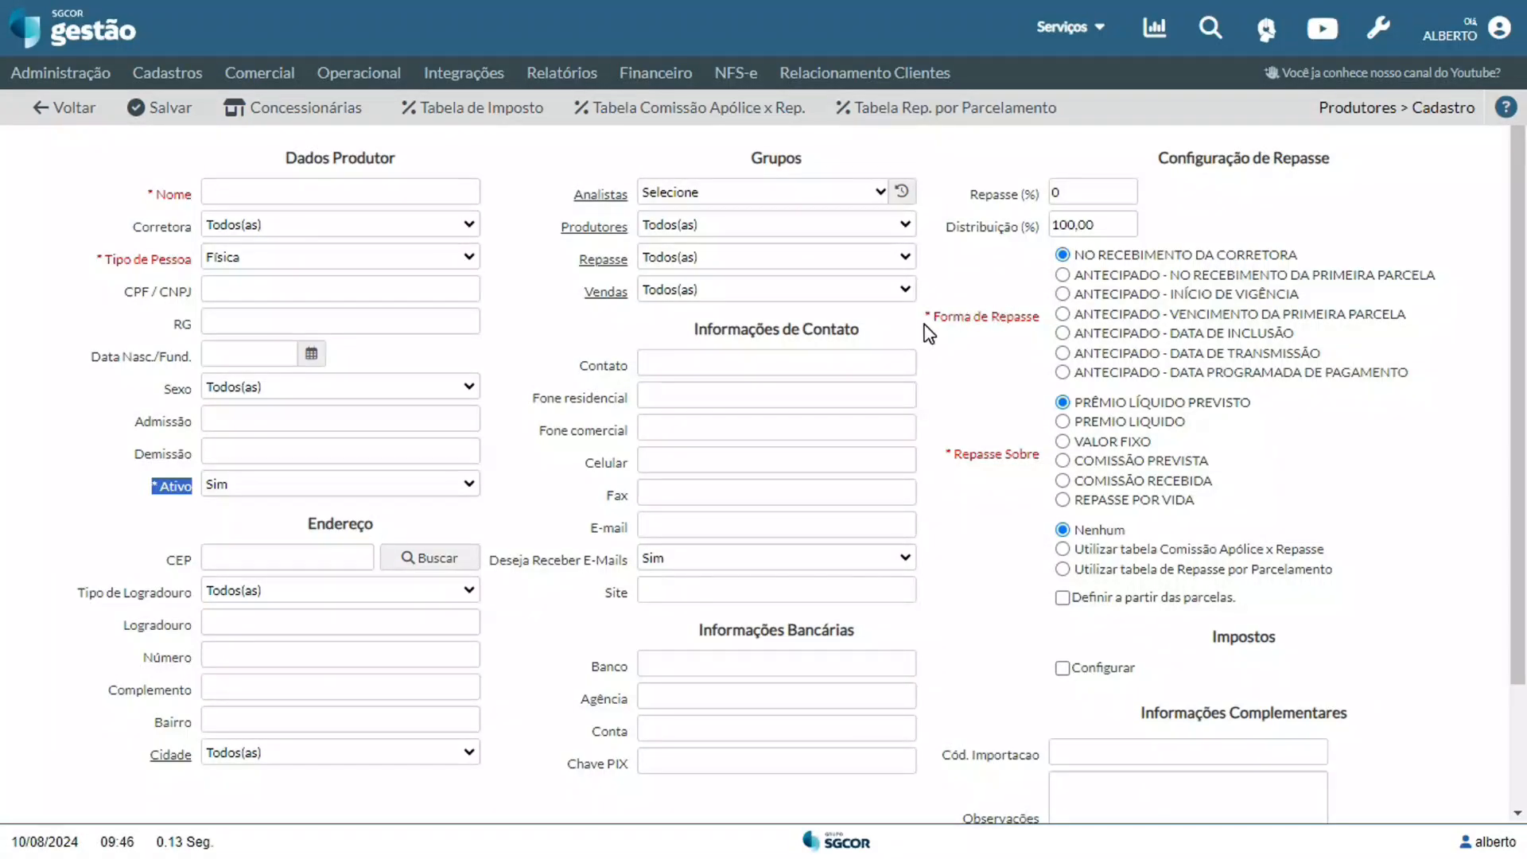
drag(924, 318, 1048, 323)
drag(943, 452, 1047, 454)
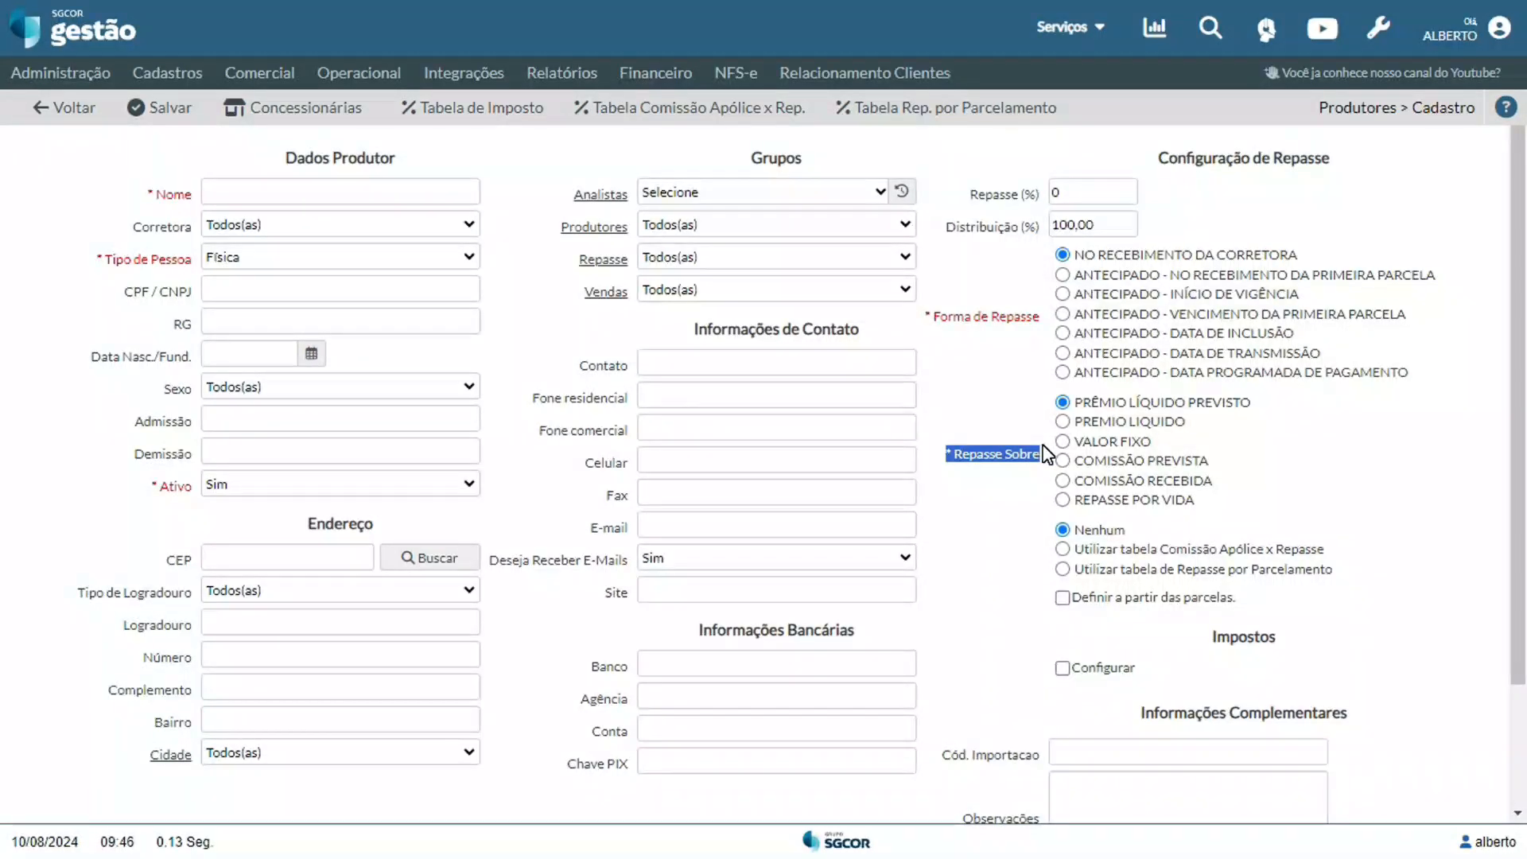
- Enter the producer's name, keeping Corretora at Todos(as) and Tipo de Pessoa at Física
click(445, 194)
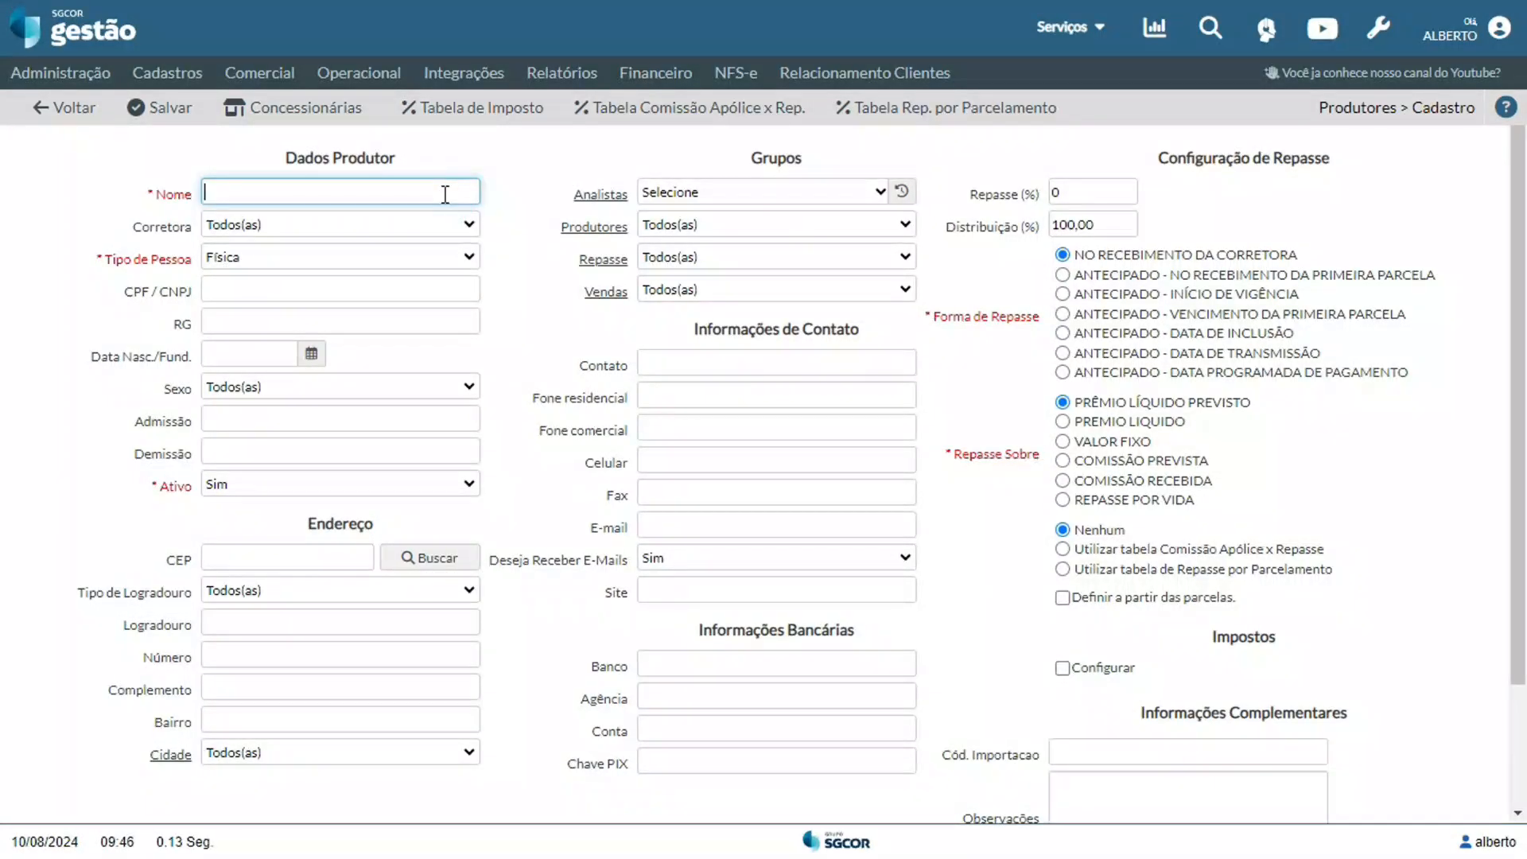
text(joão)
click(441, 228)
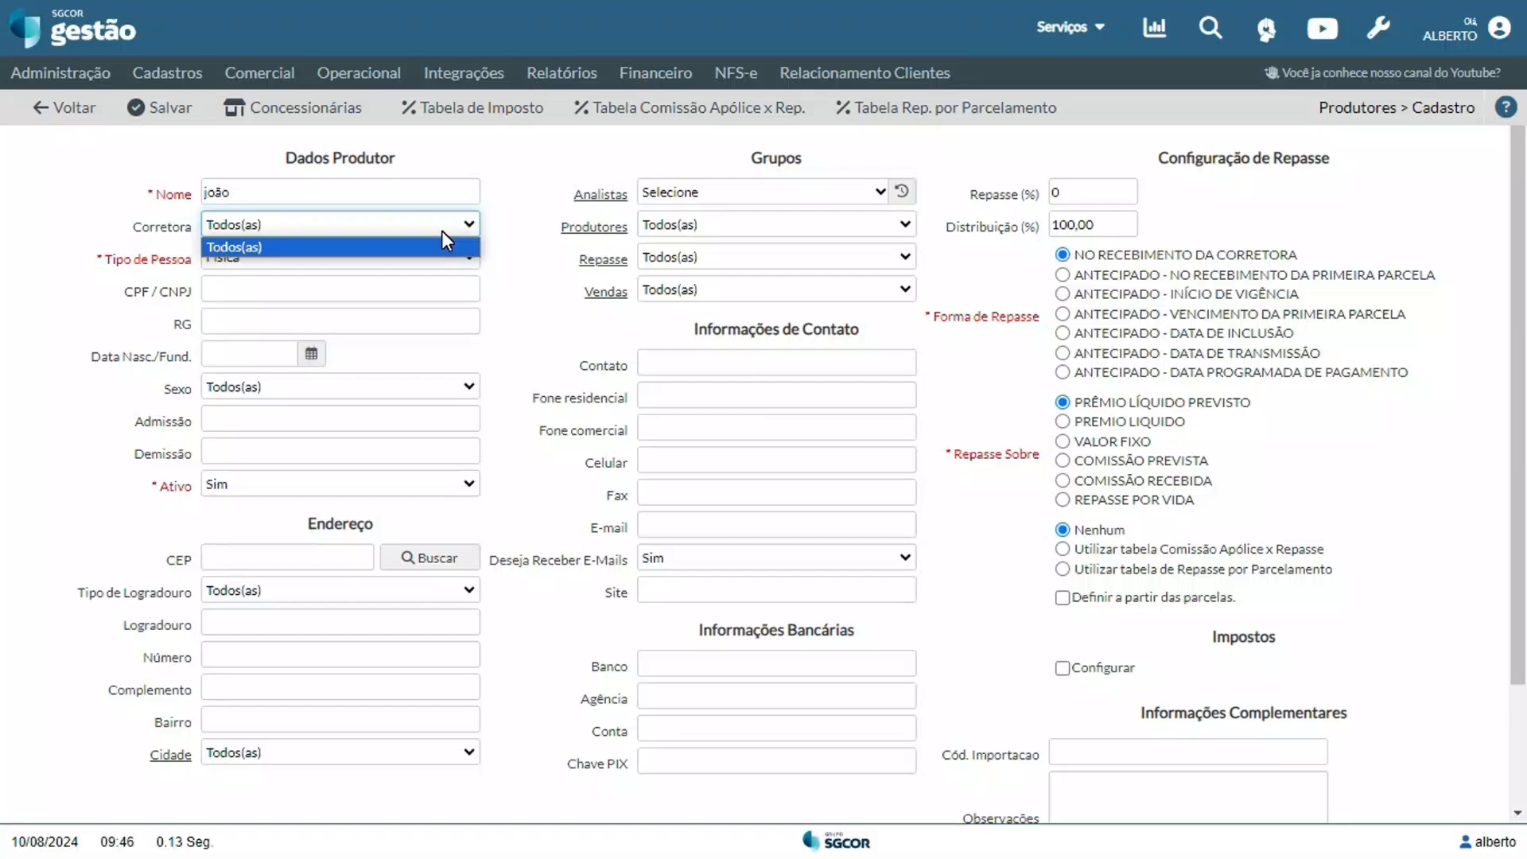
click(442, 231)
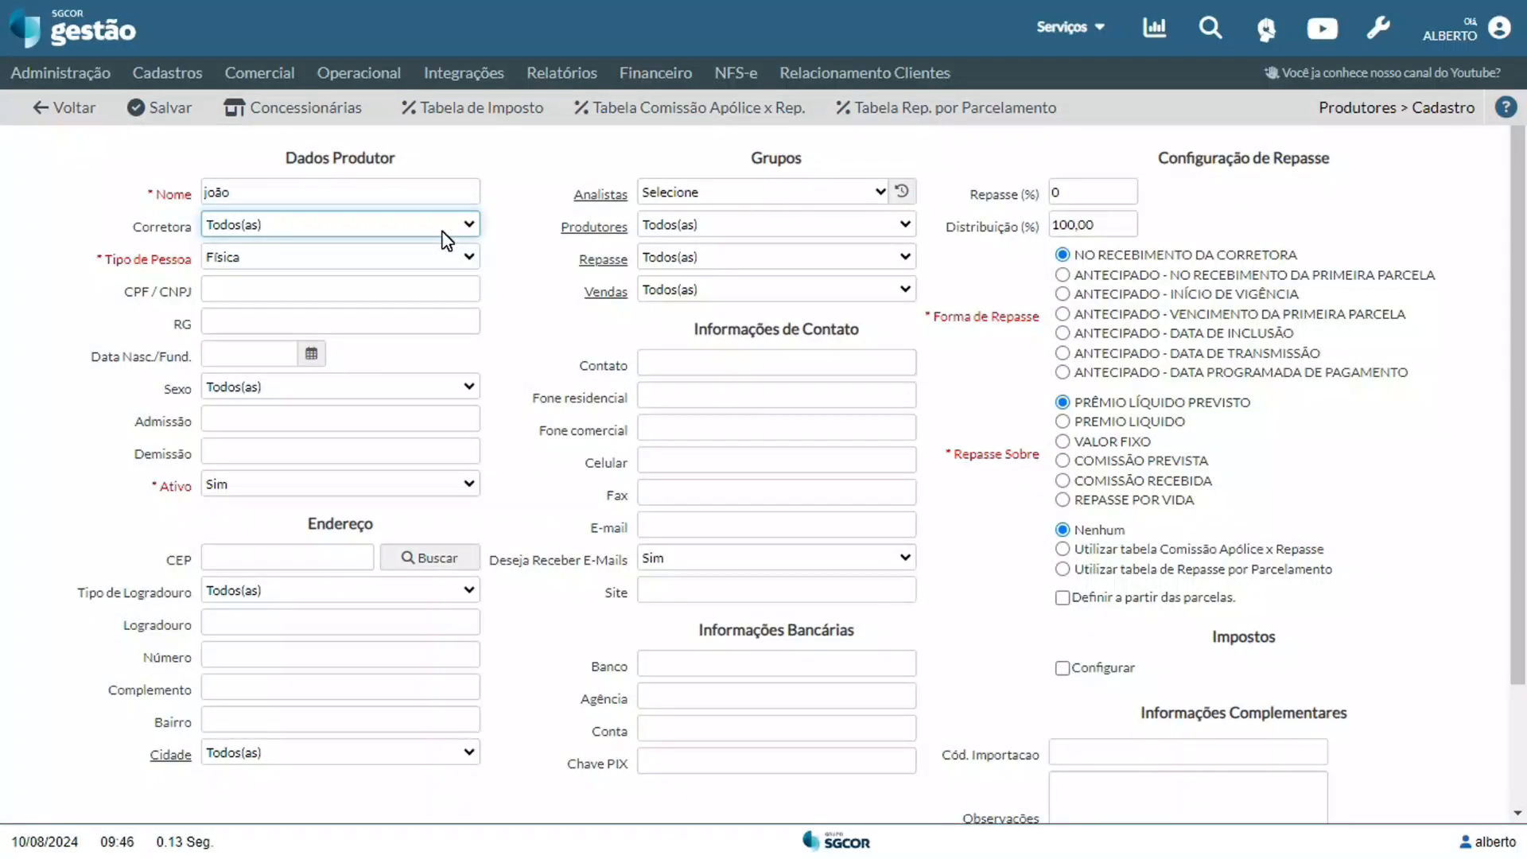
click(434, 258)
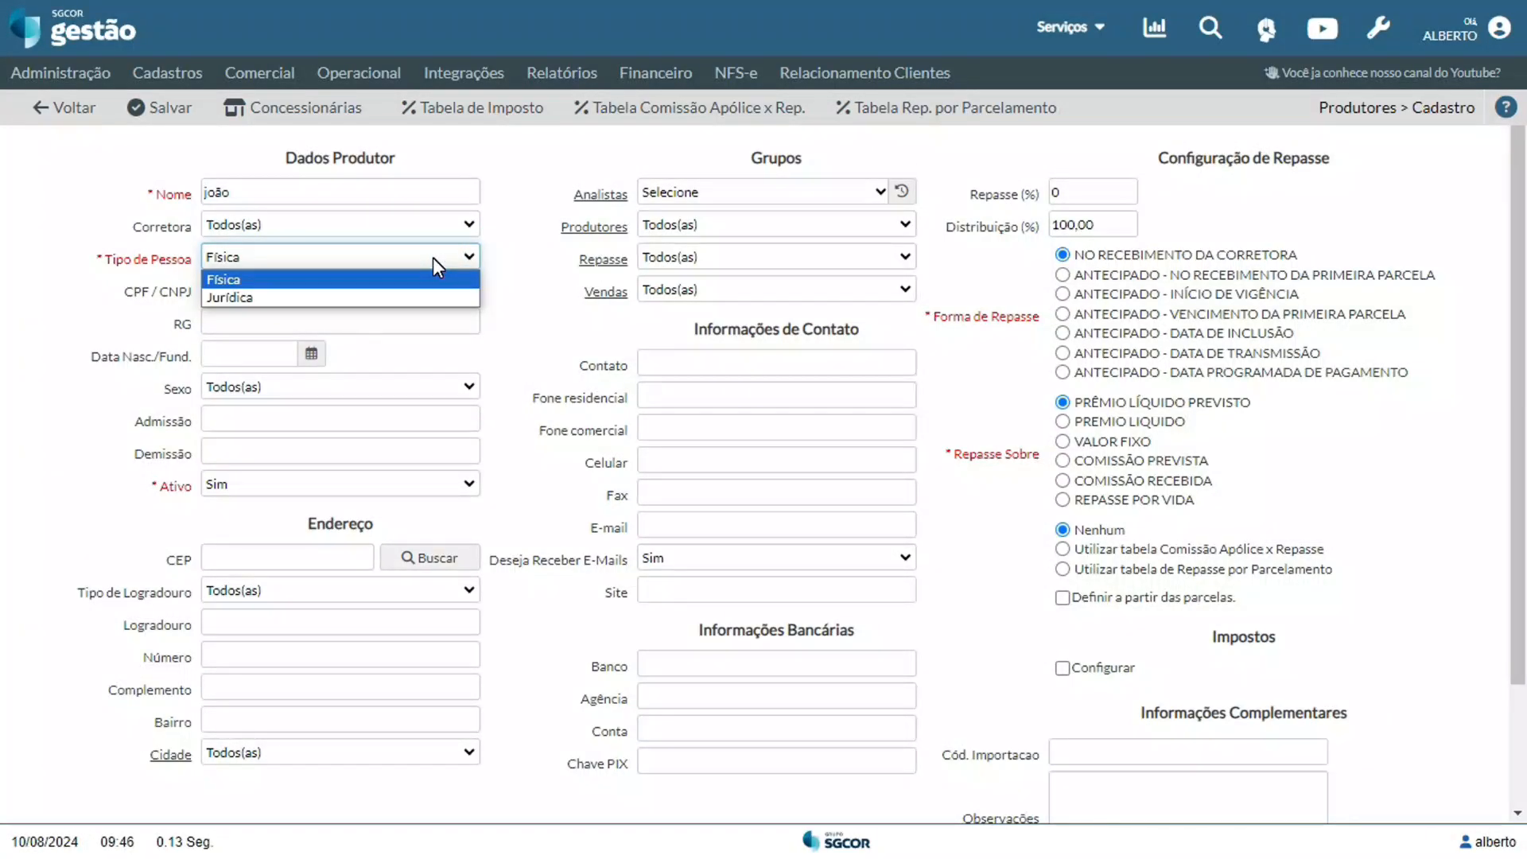
click(434, 261)
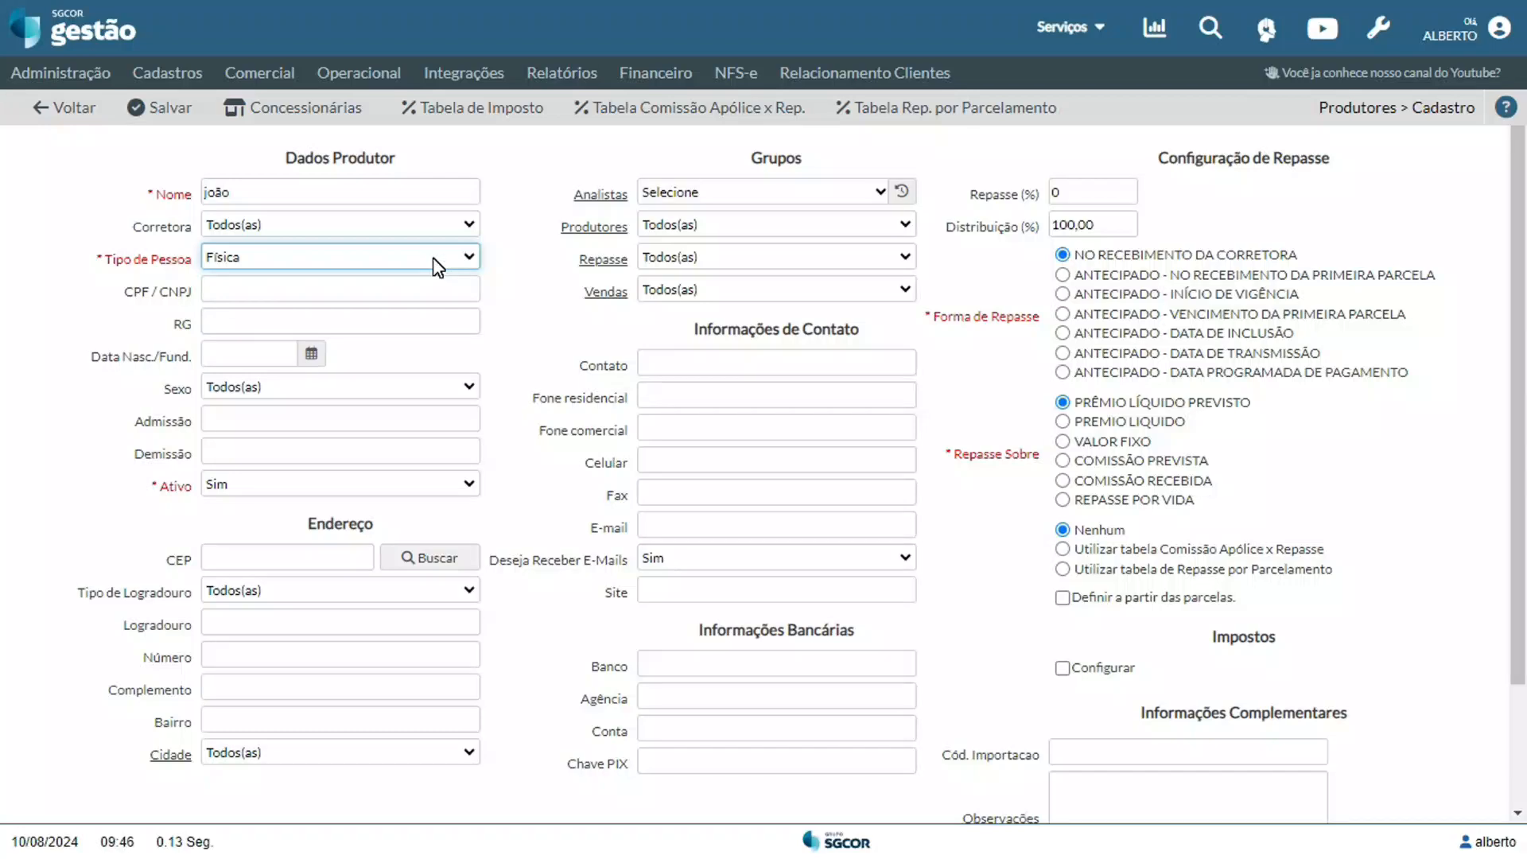
- Review the optional identification, address, contact and bank fields of the producer form
click(412, 290)
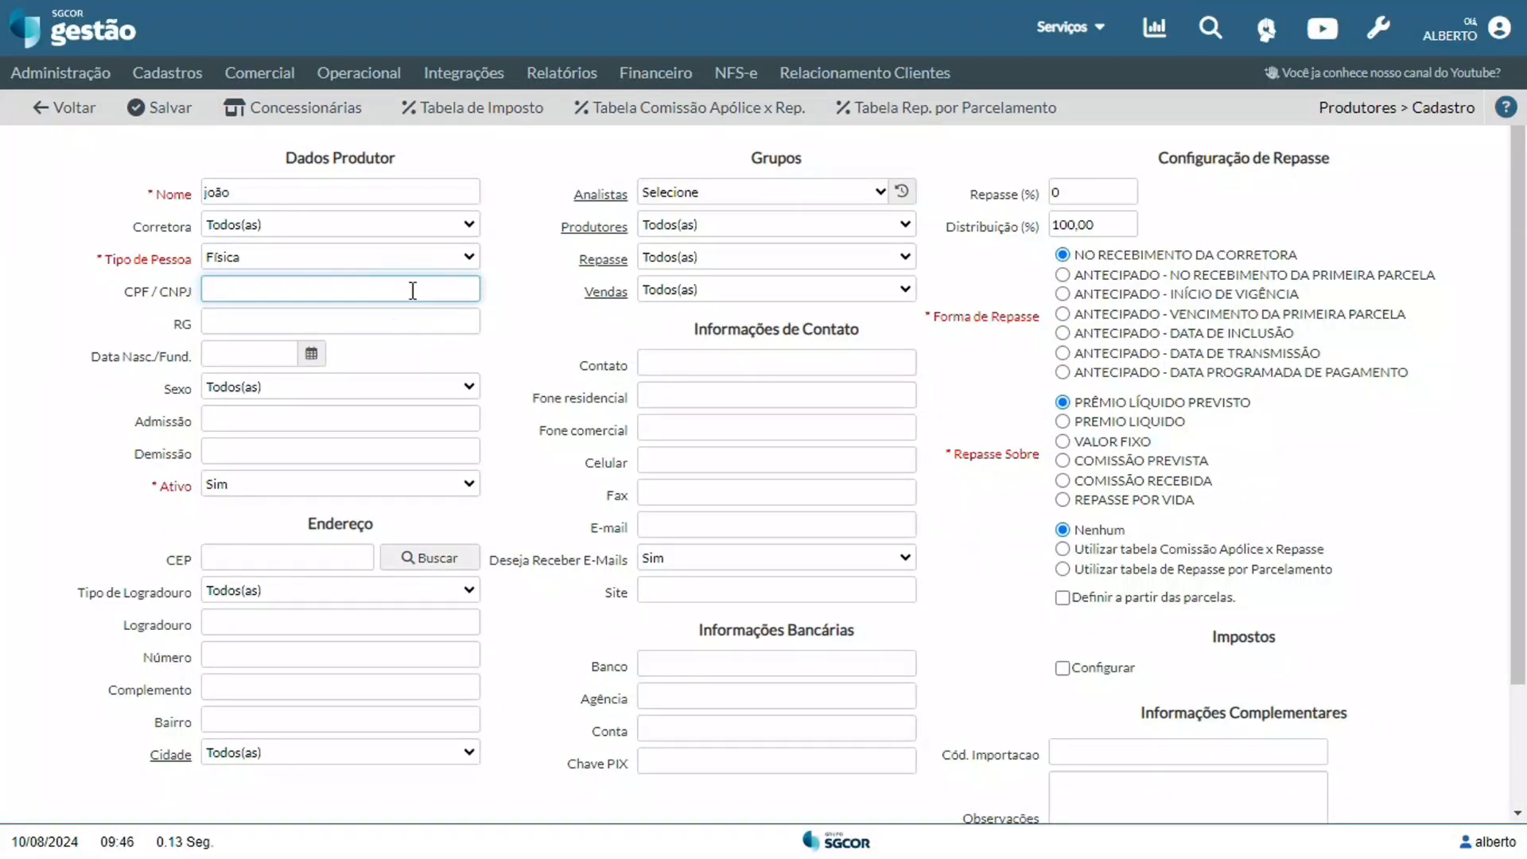
click(397, 321)
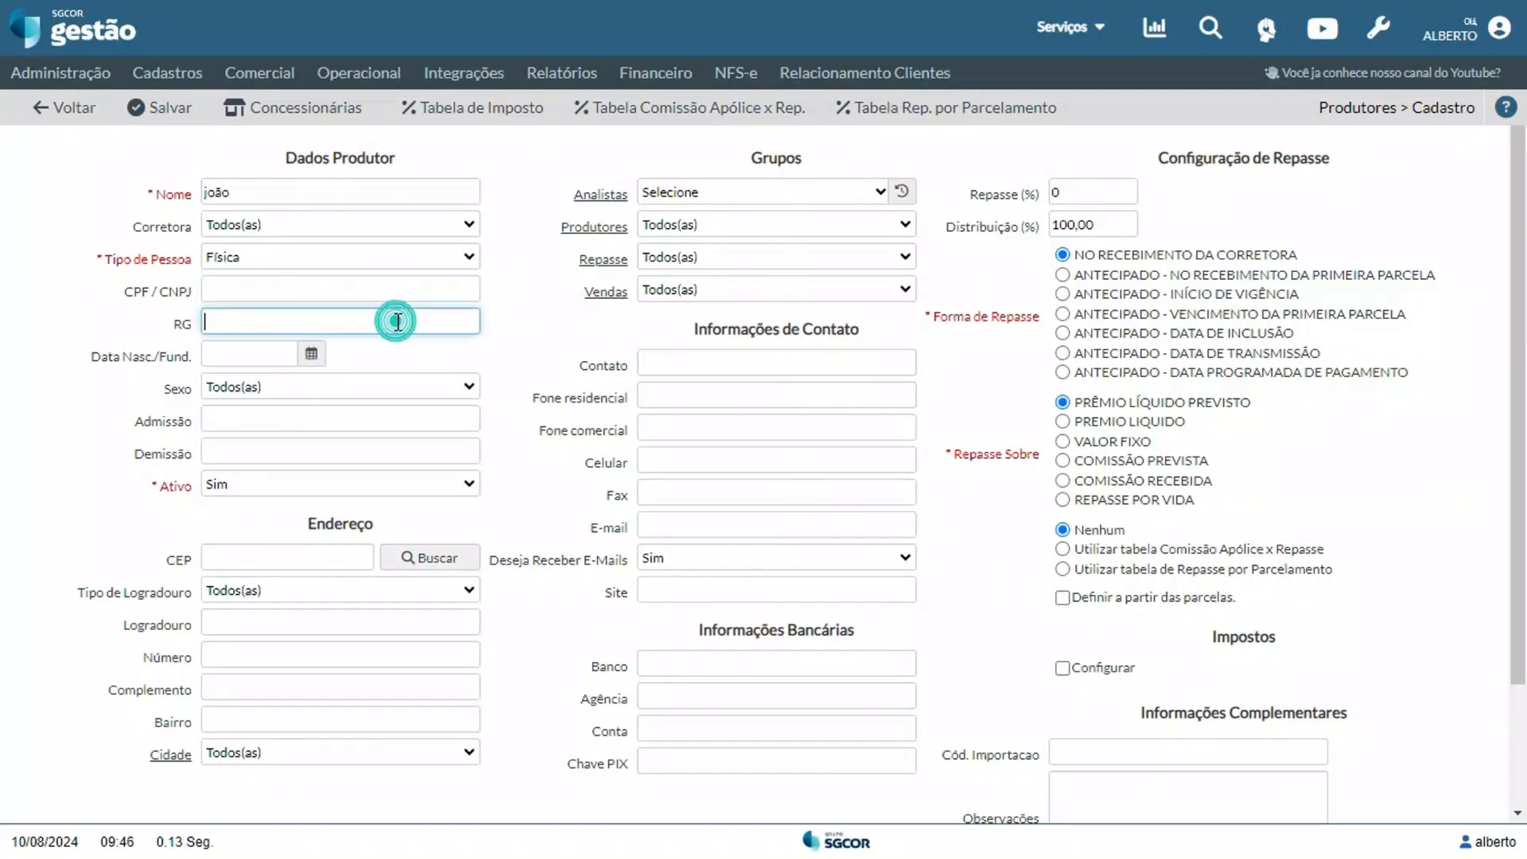
click(270, 348)
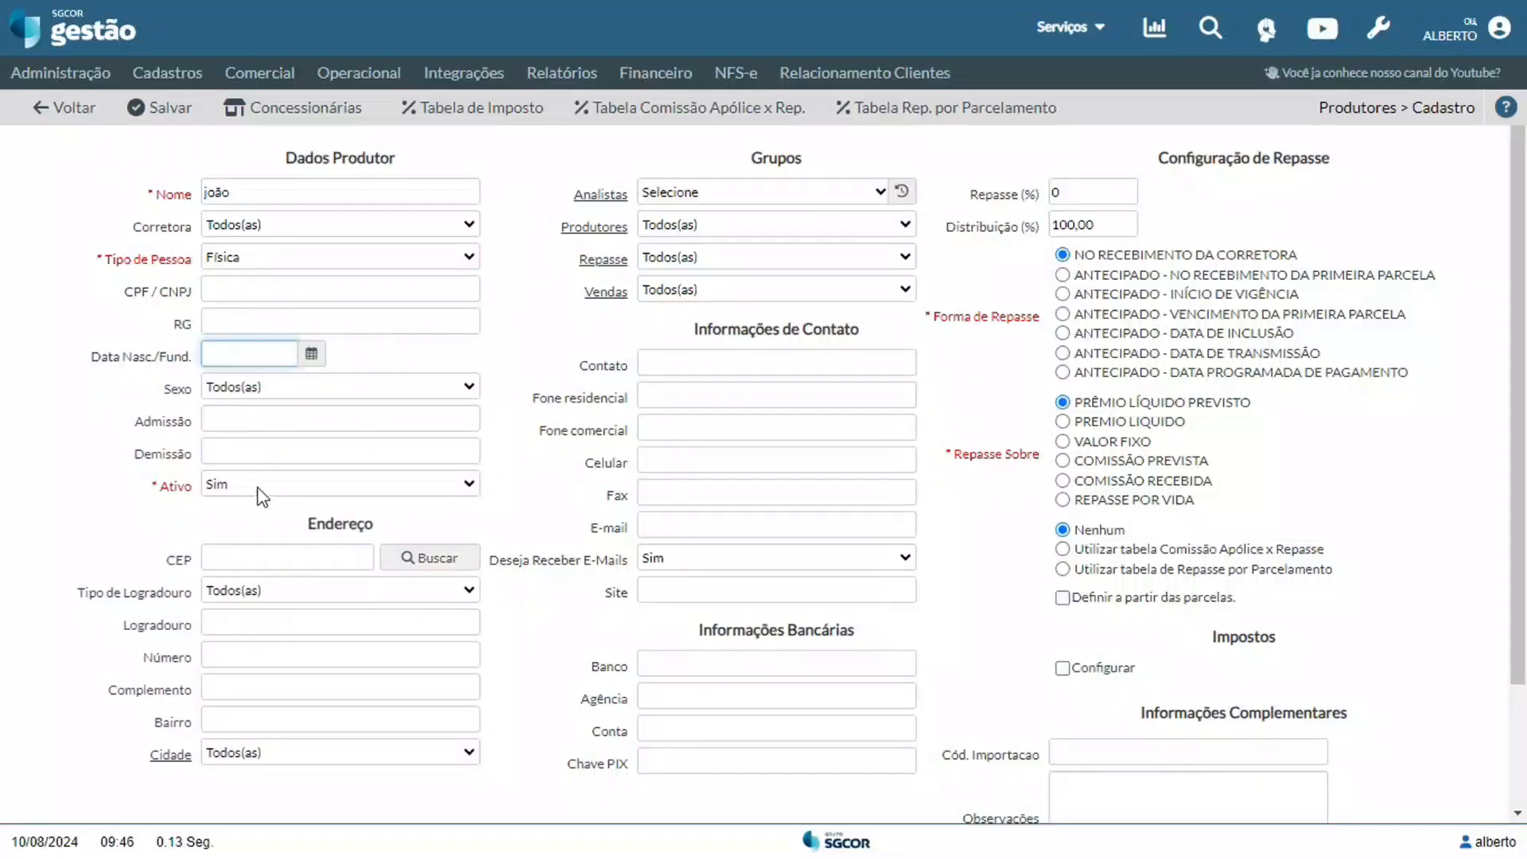
scroll(259, 501, down, 2)
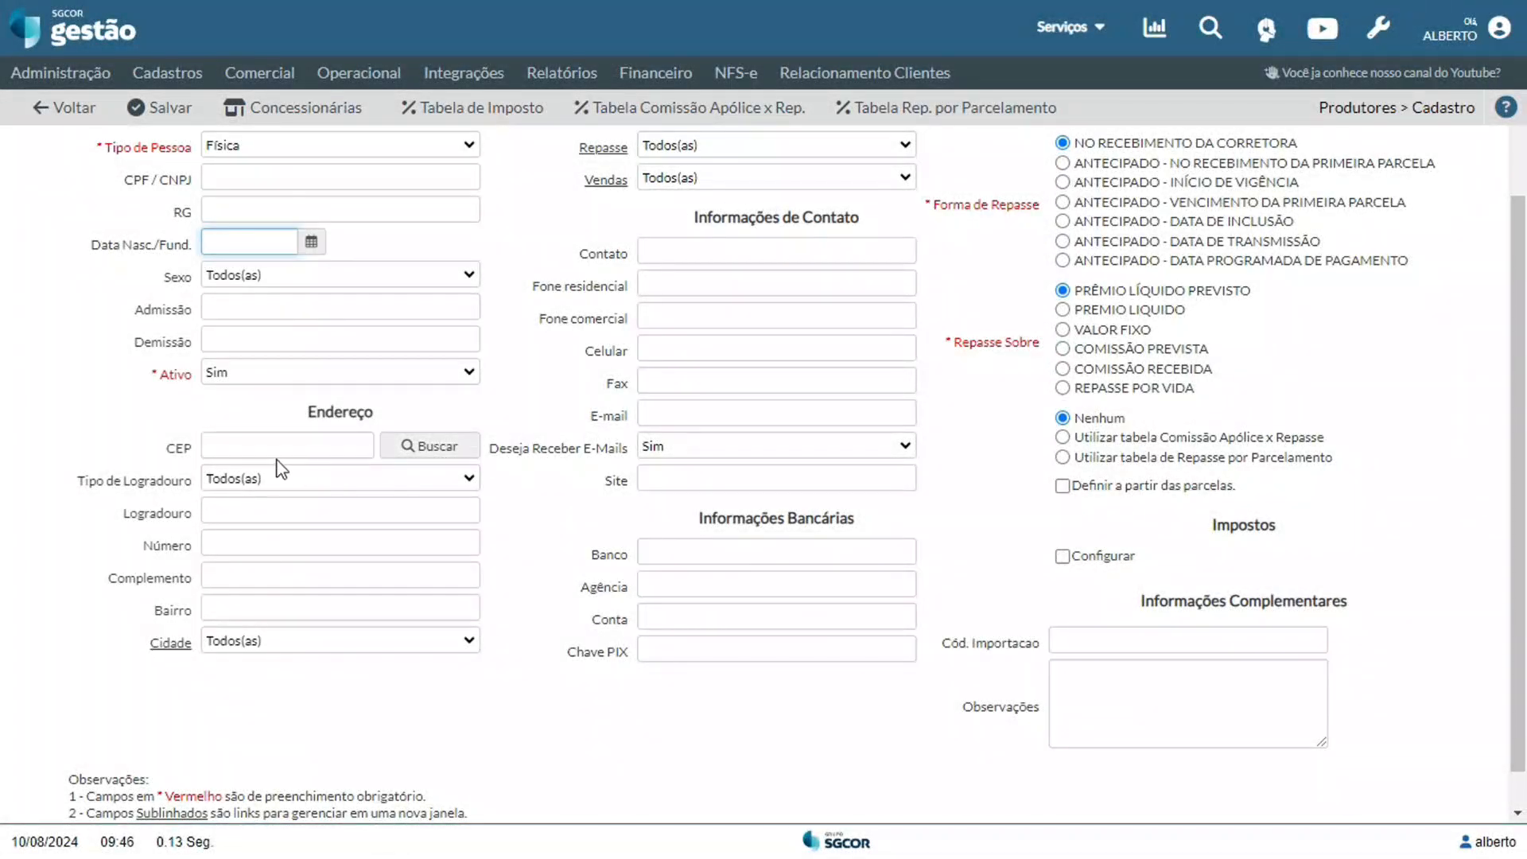
scroll(379, 568, up, 2)
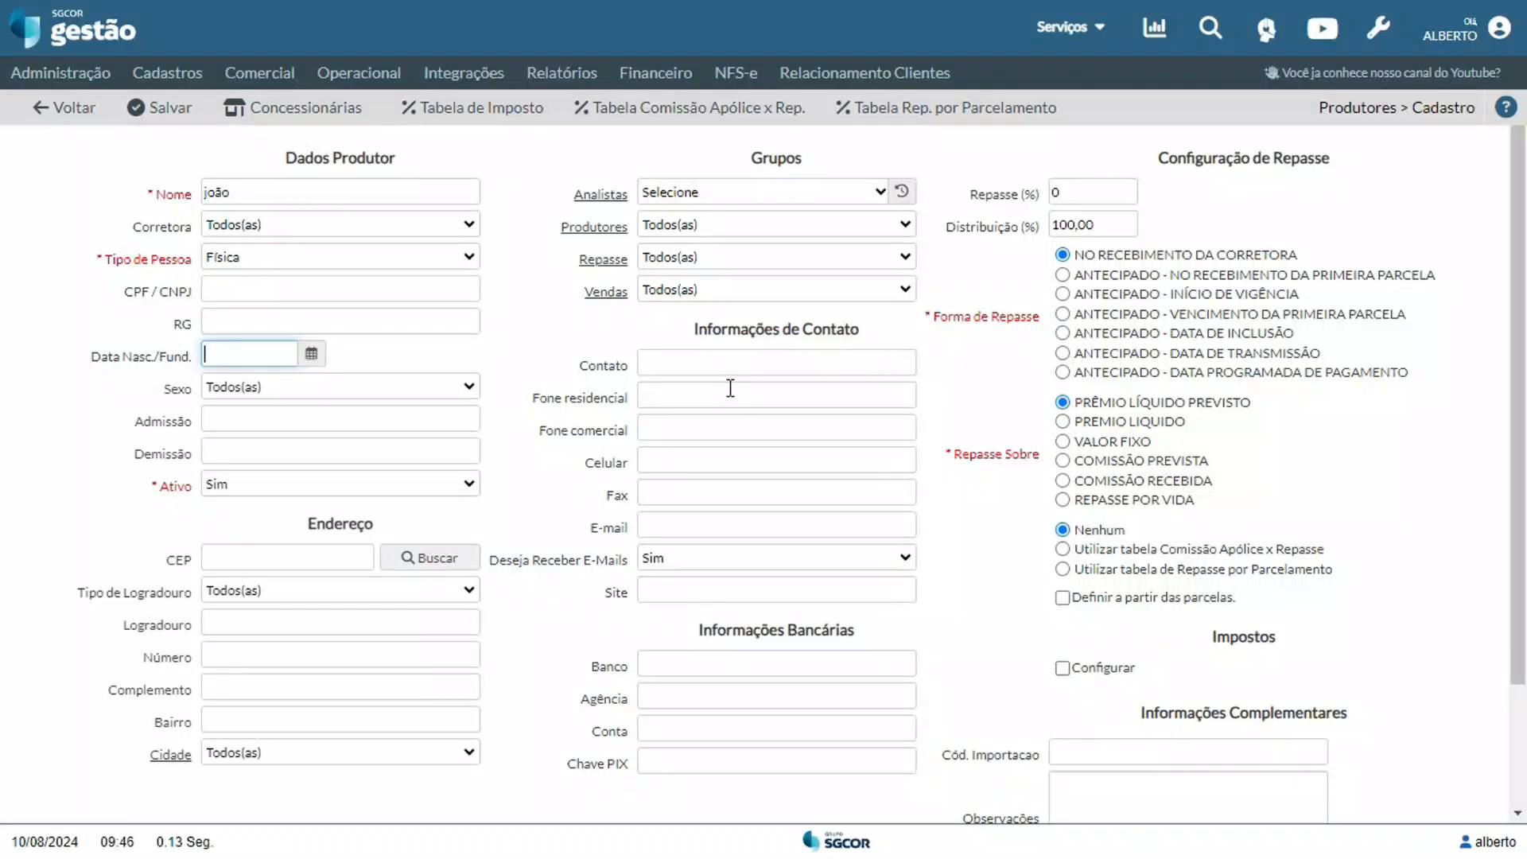
scroll(730, 388, down, 2)
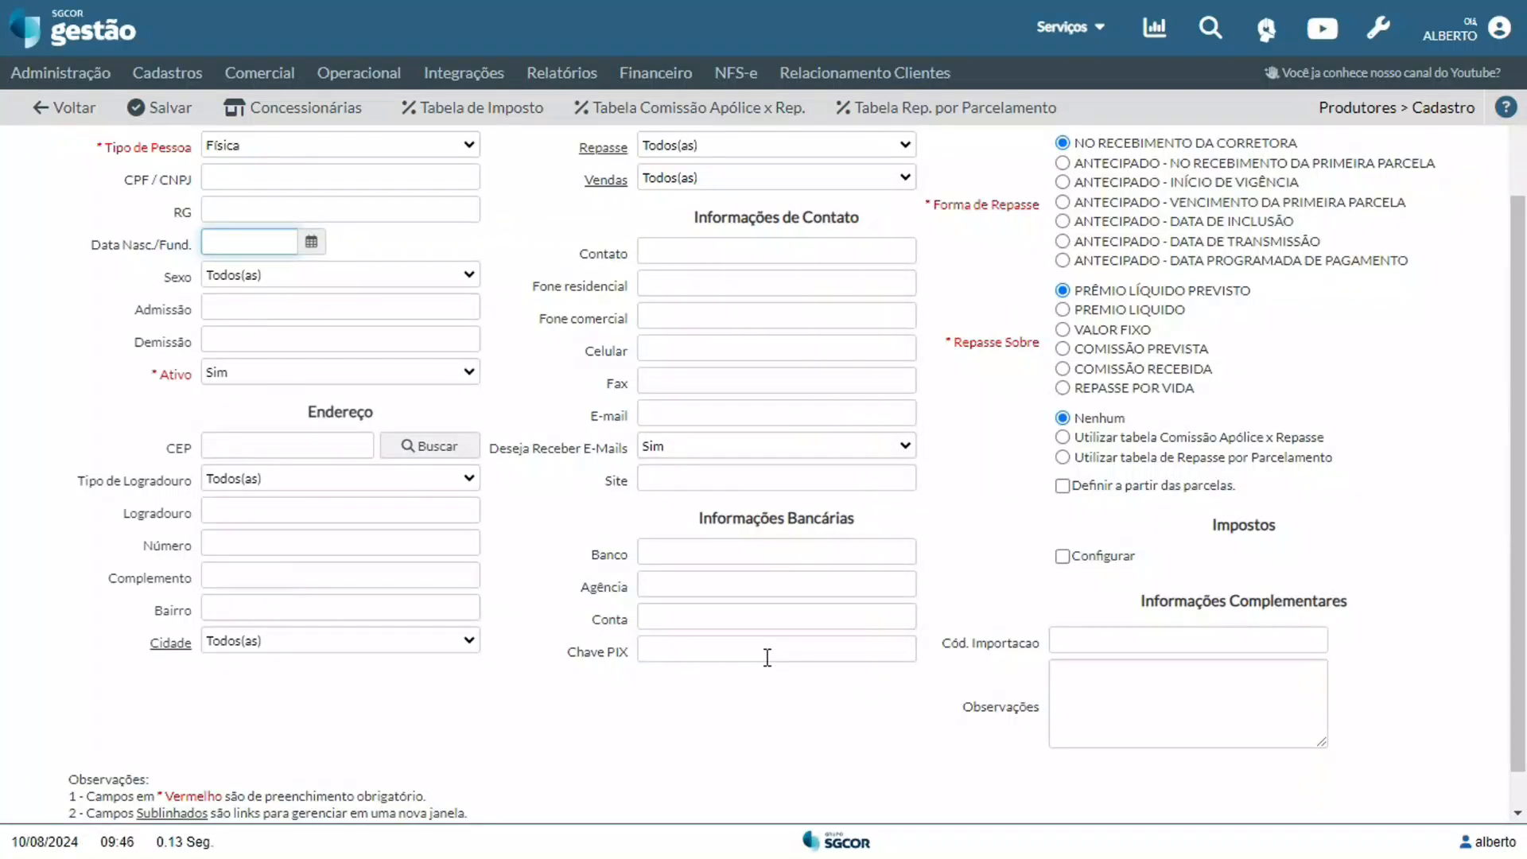
scroll(768, 657, up, 2)
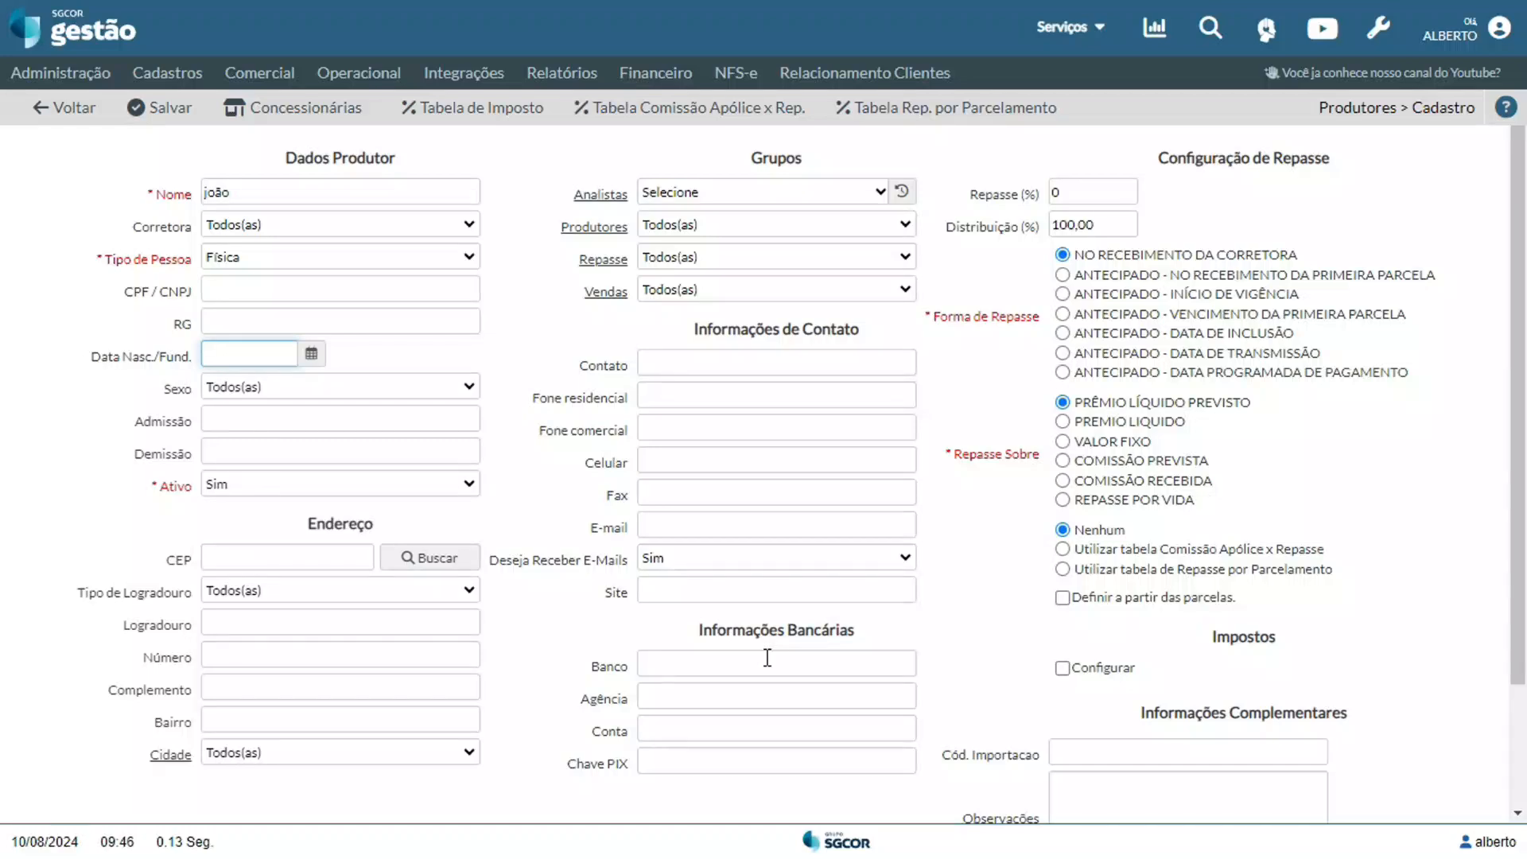
- Set the producer's Repasse percentage to 30 in Configuração de Repasse
double_click(1358, 153)
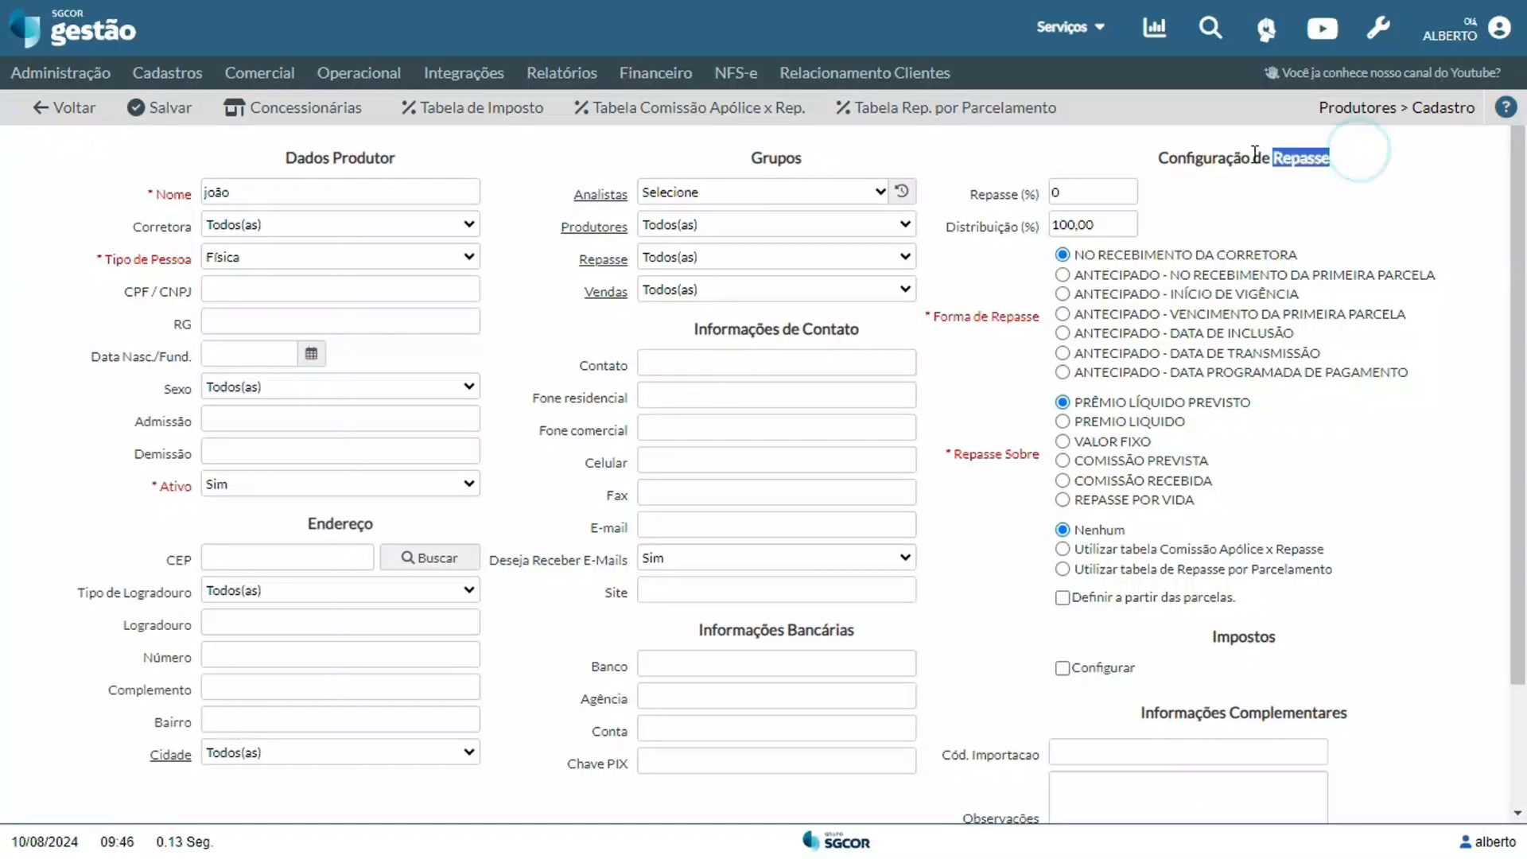
drag(1254, 153, 1163, 153)
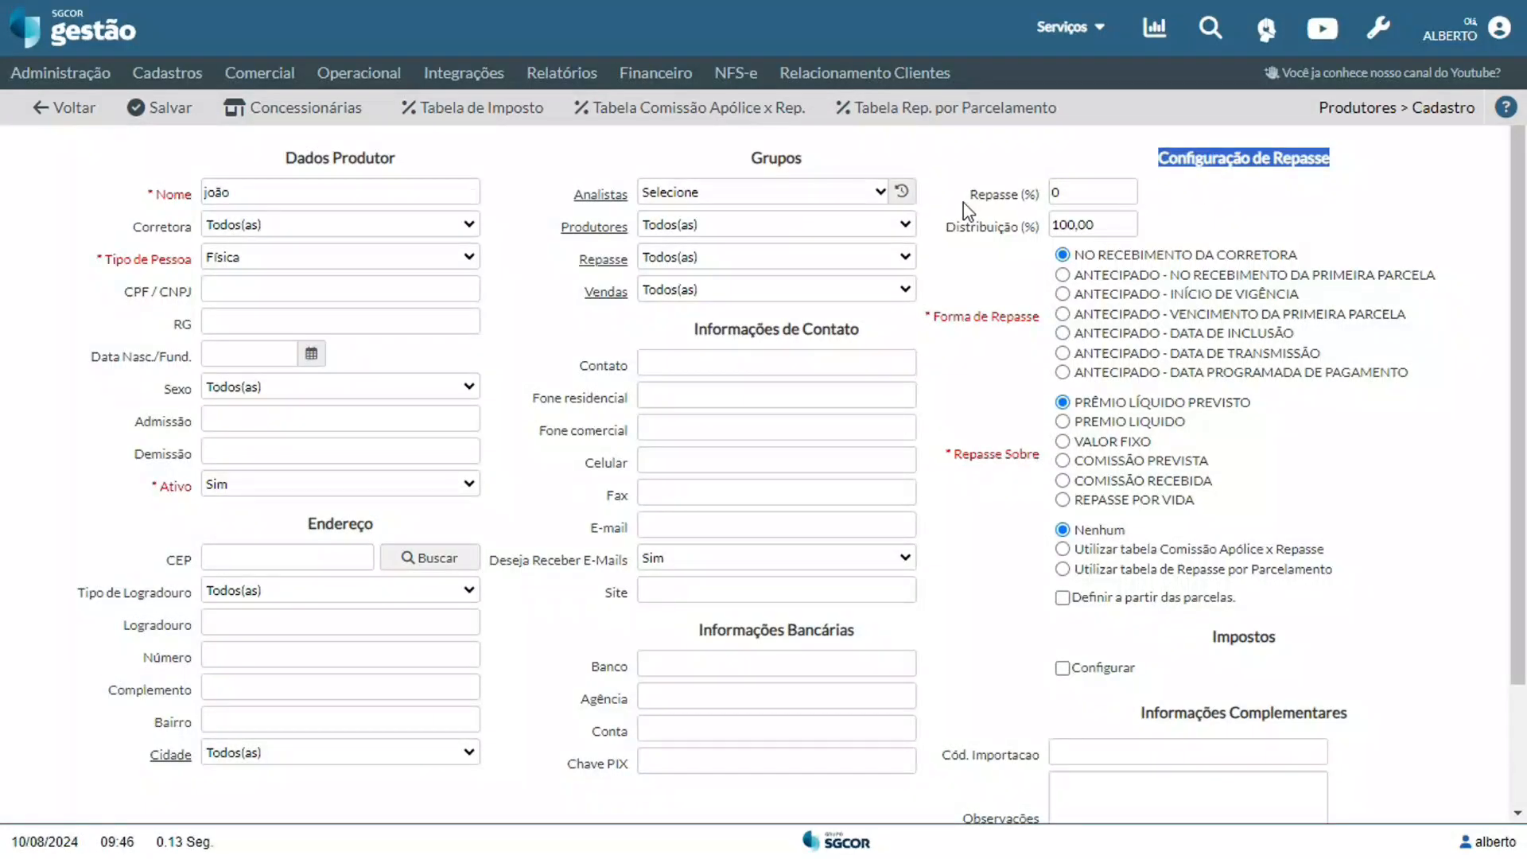
drag(963, 200, 1048, 202)
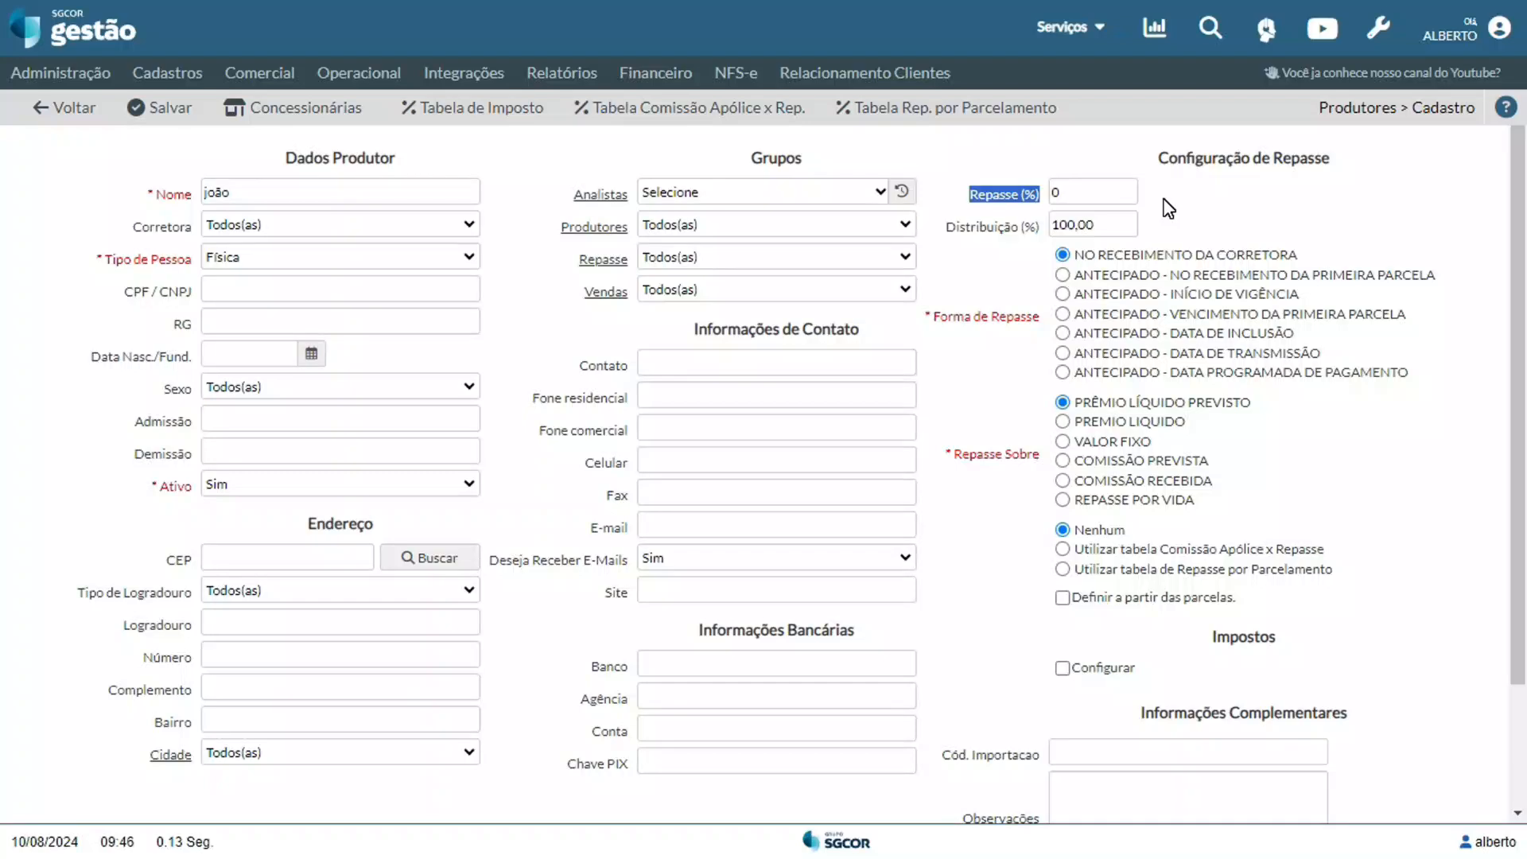
click(1130, 200)
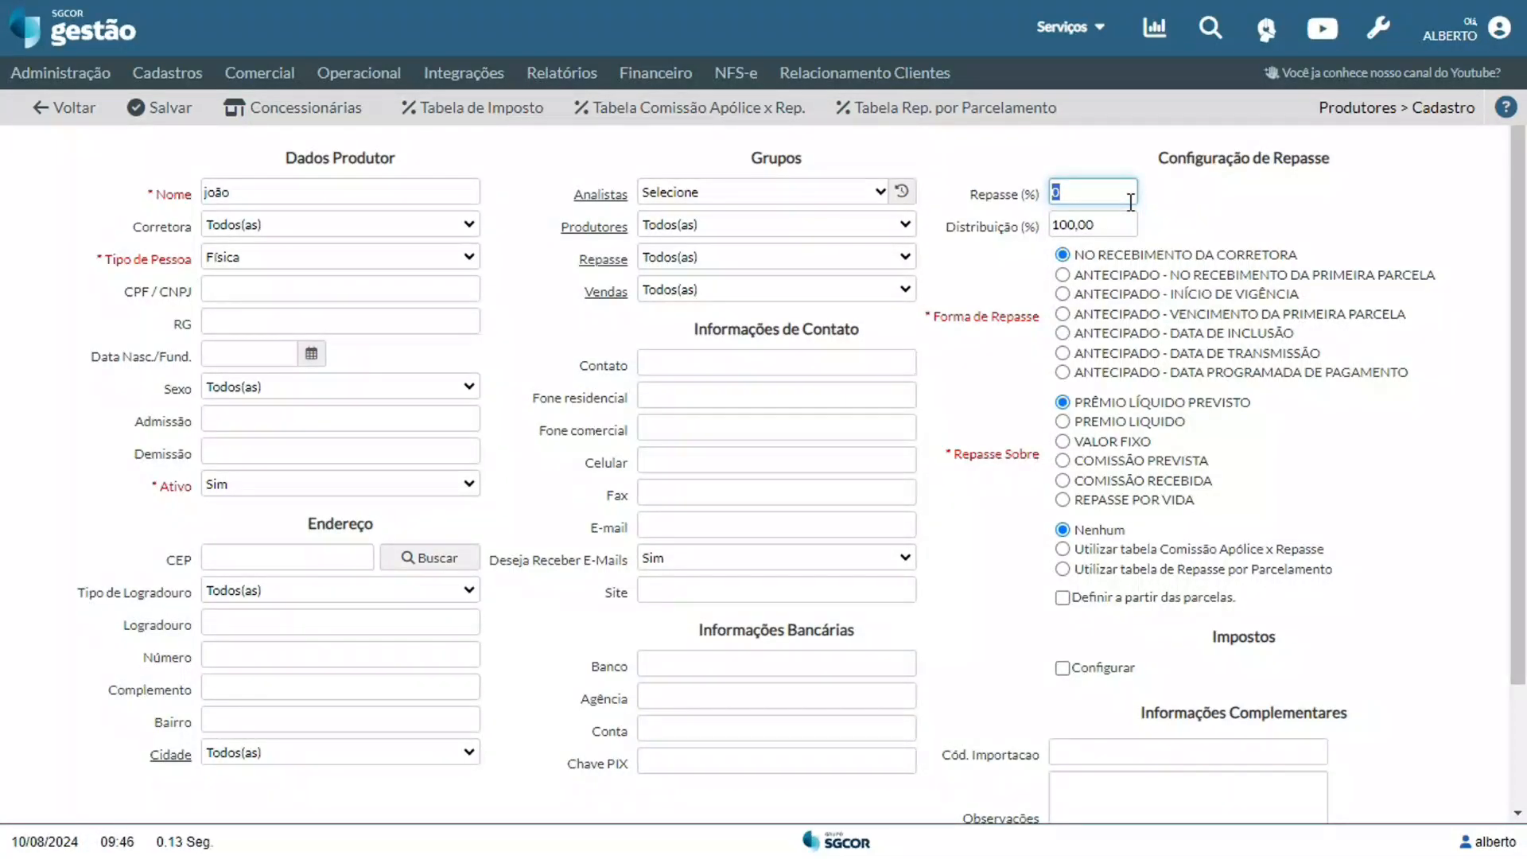
text(30)
- Set the Distribuição percentage to 100
click(1132, 222)
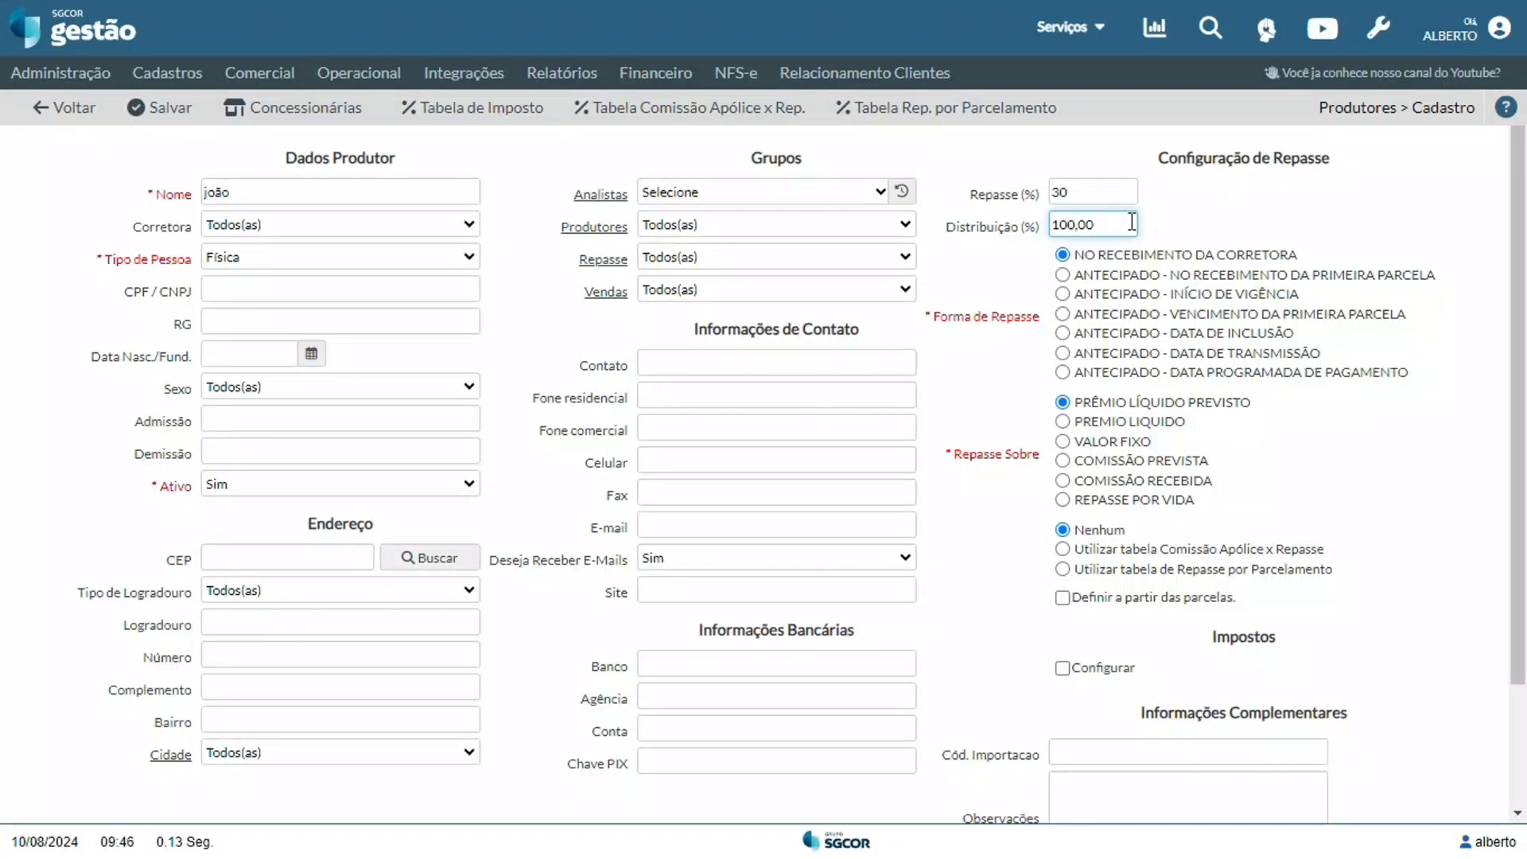
key(BackSpace)
key(BackSpace)
key(BackSpace)
key(BackSpace)
key(BackSpace)
key(BackSpace)
text(0)
key(BackSpace)
text(100)
- Keep Forma de Repasse at NO RECEBIMENTO DA CORRETORA
click(1046, 321)
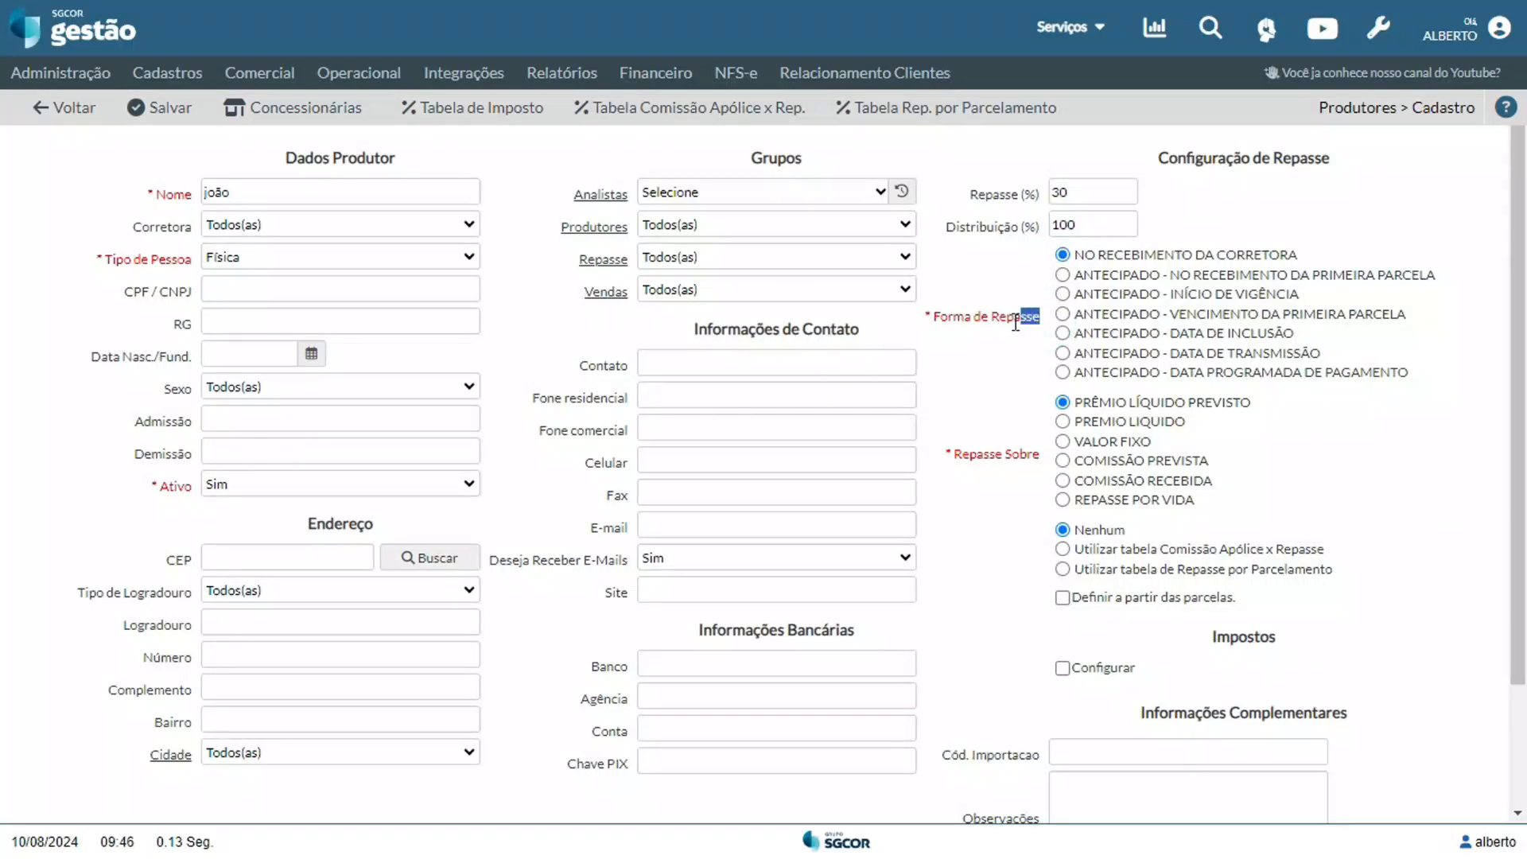
drag(1015, 324, 932, 317)
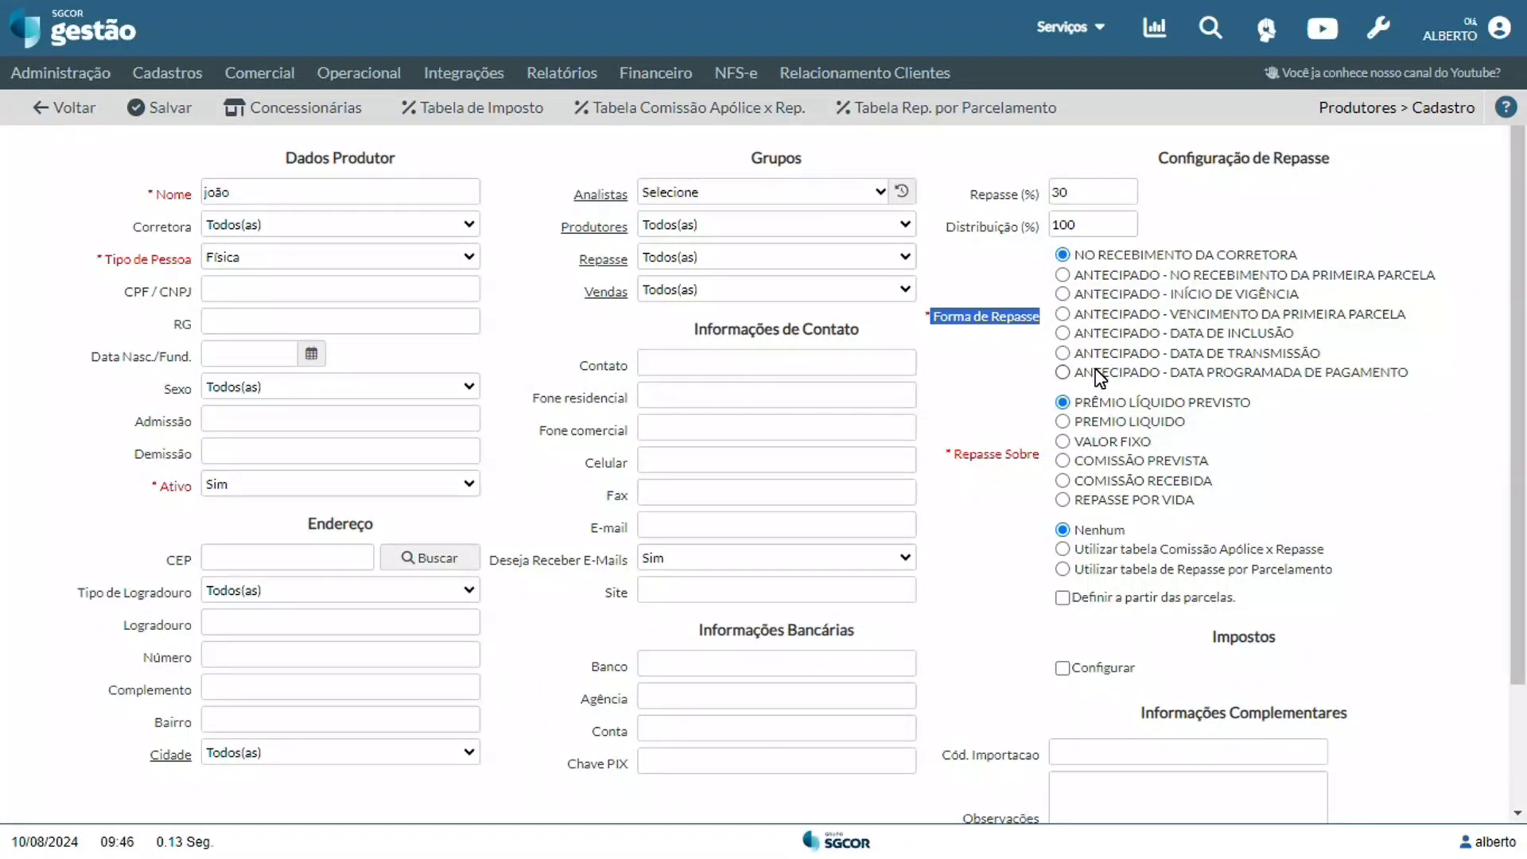
click(1304, 248)
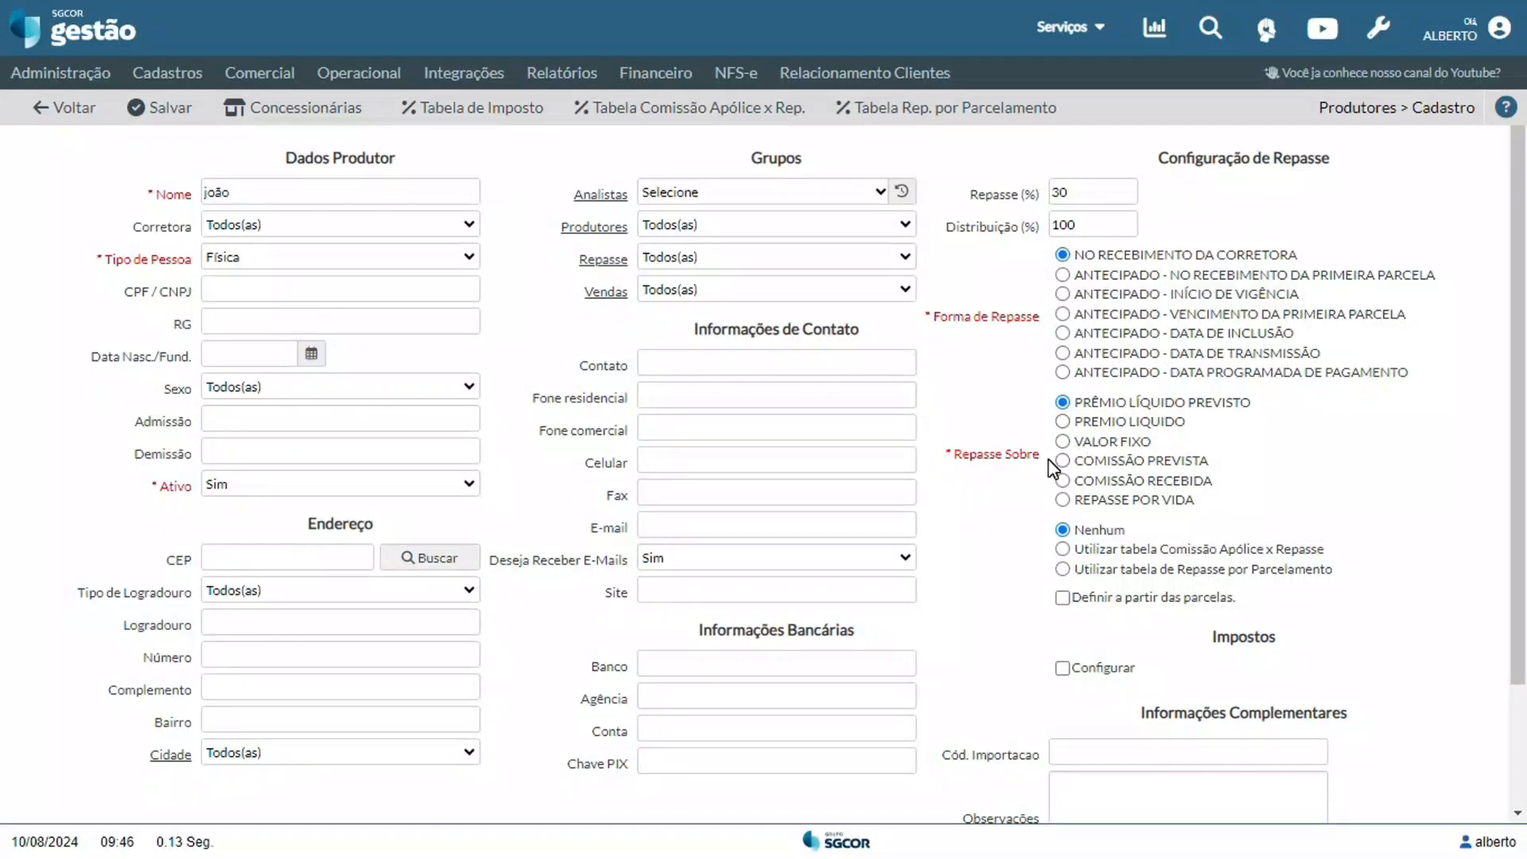
- Try PREMIO LIQUIDO and VALOR FIXO as the Repasse Sobre basis, opening the fixed amount for editing
drag(1045, 458, 954, 460)
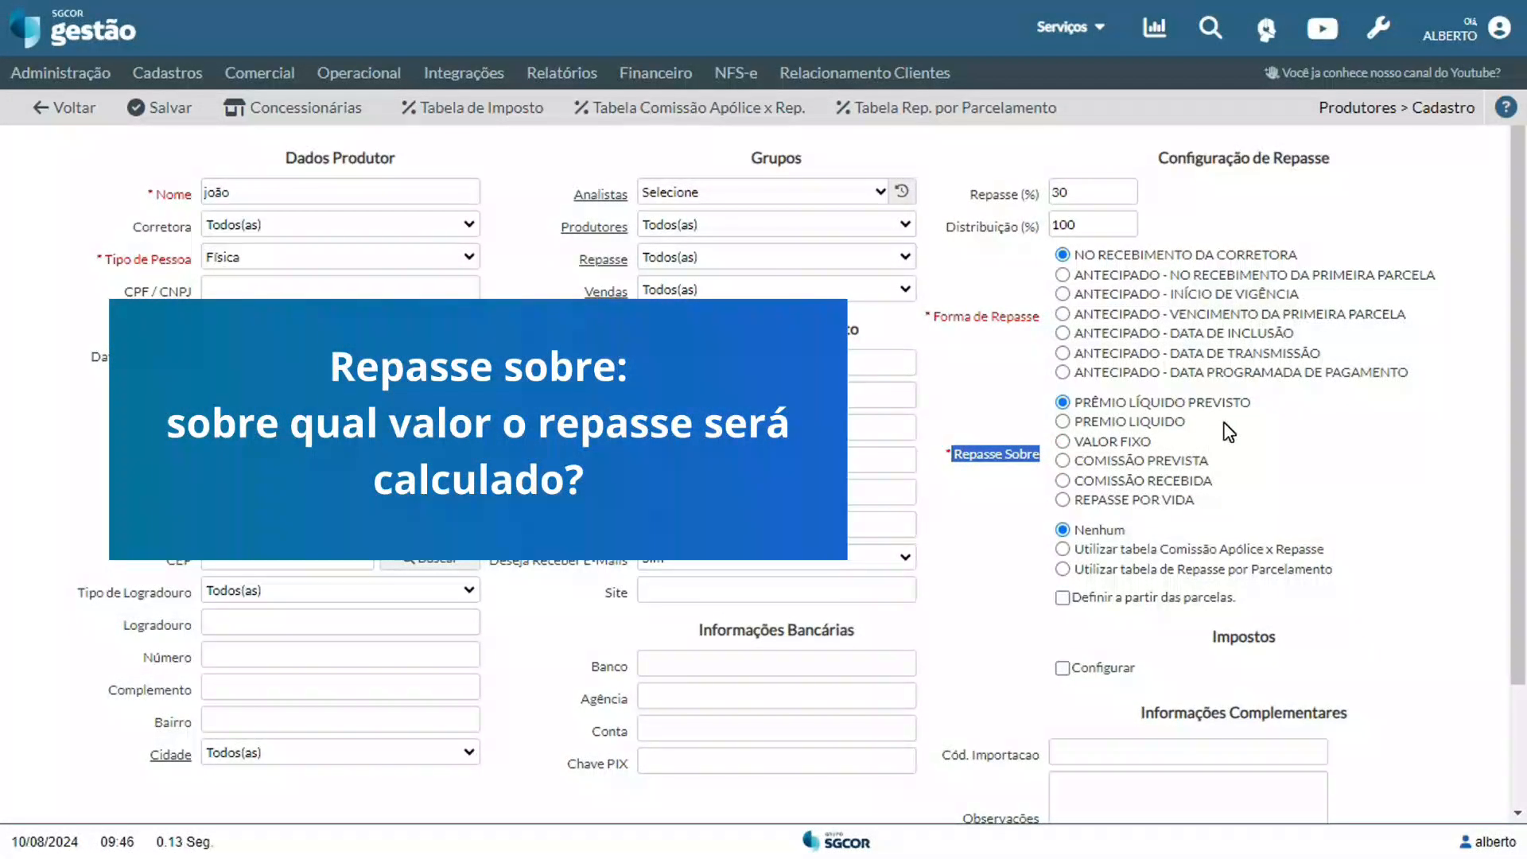
click(1005, 415)
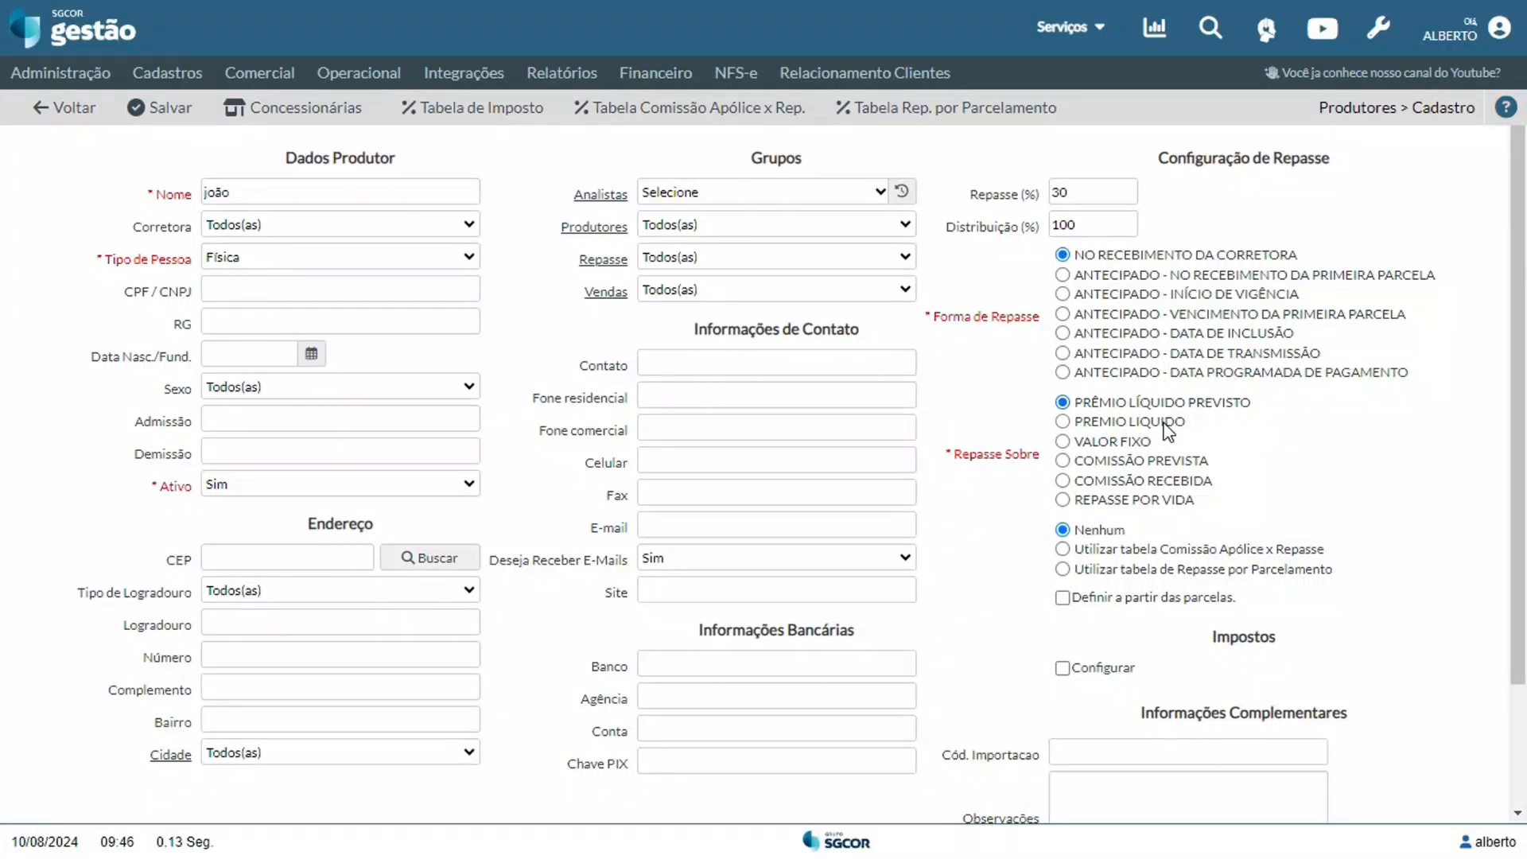
click(1163, 422)
click(1145, 443)
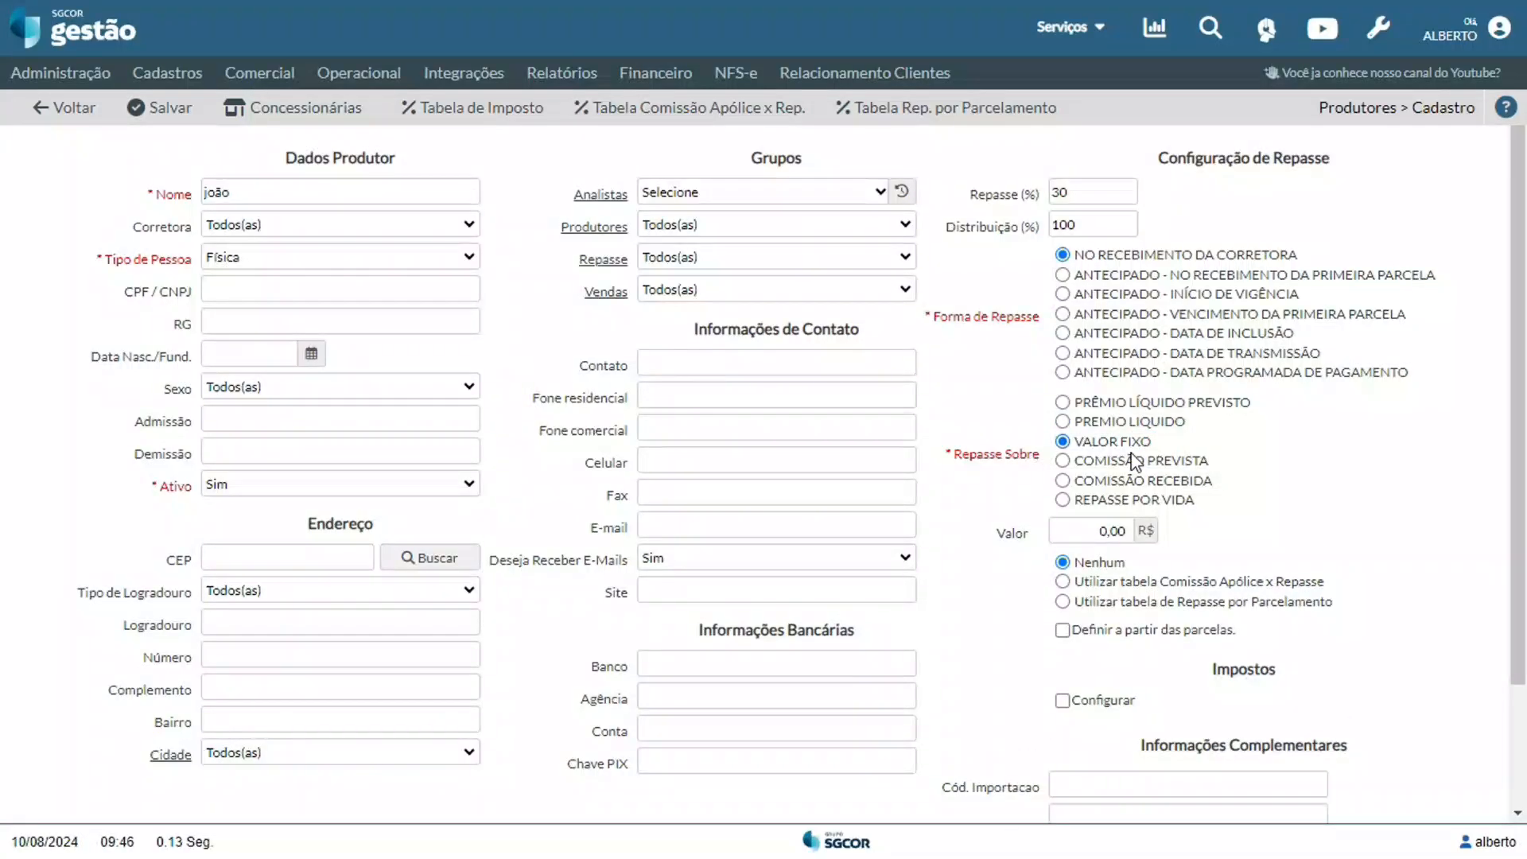
click(1089, 532)
double_click(1089, 532)
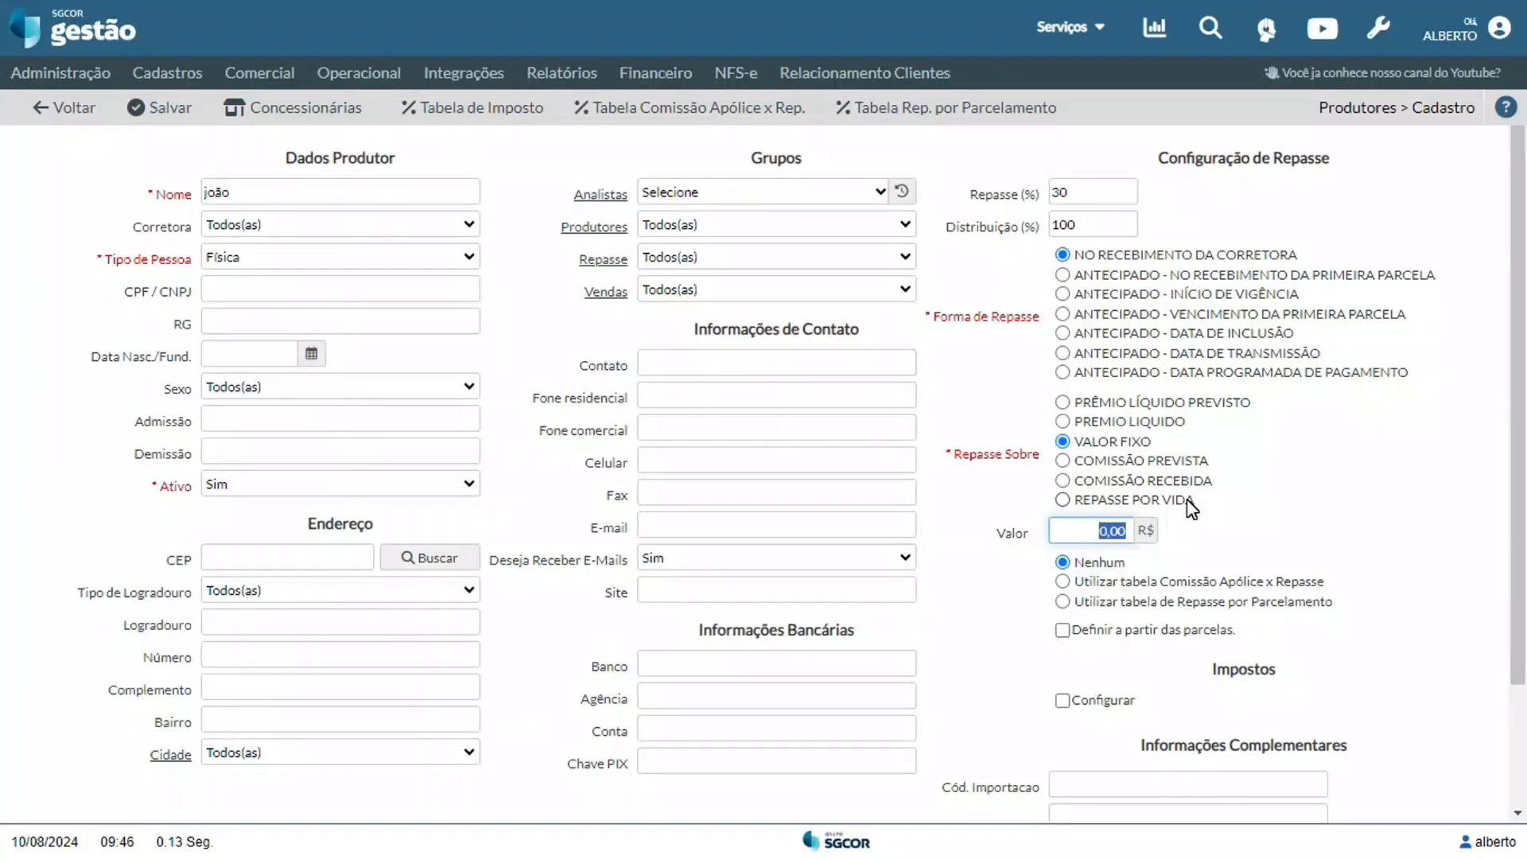
- Set Repasse Sobre to COMISSÃO RECEBIDA and leave the repasse table option at Nenhum
click(1192, 487)
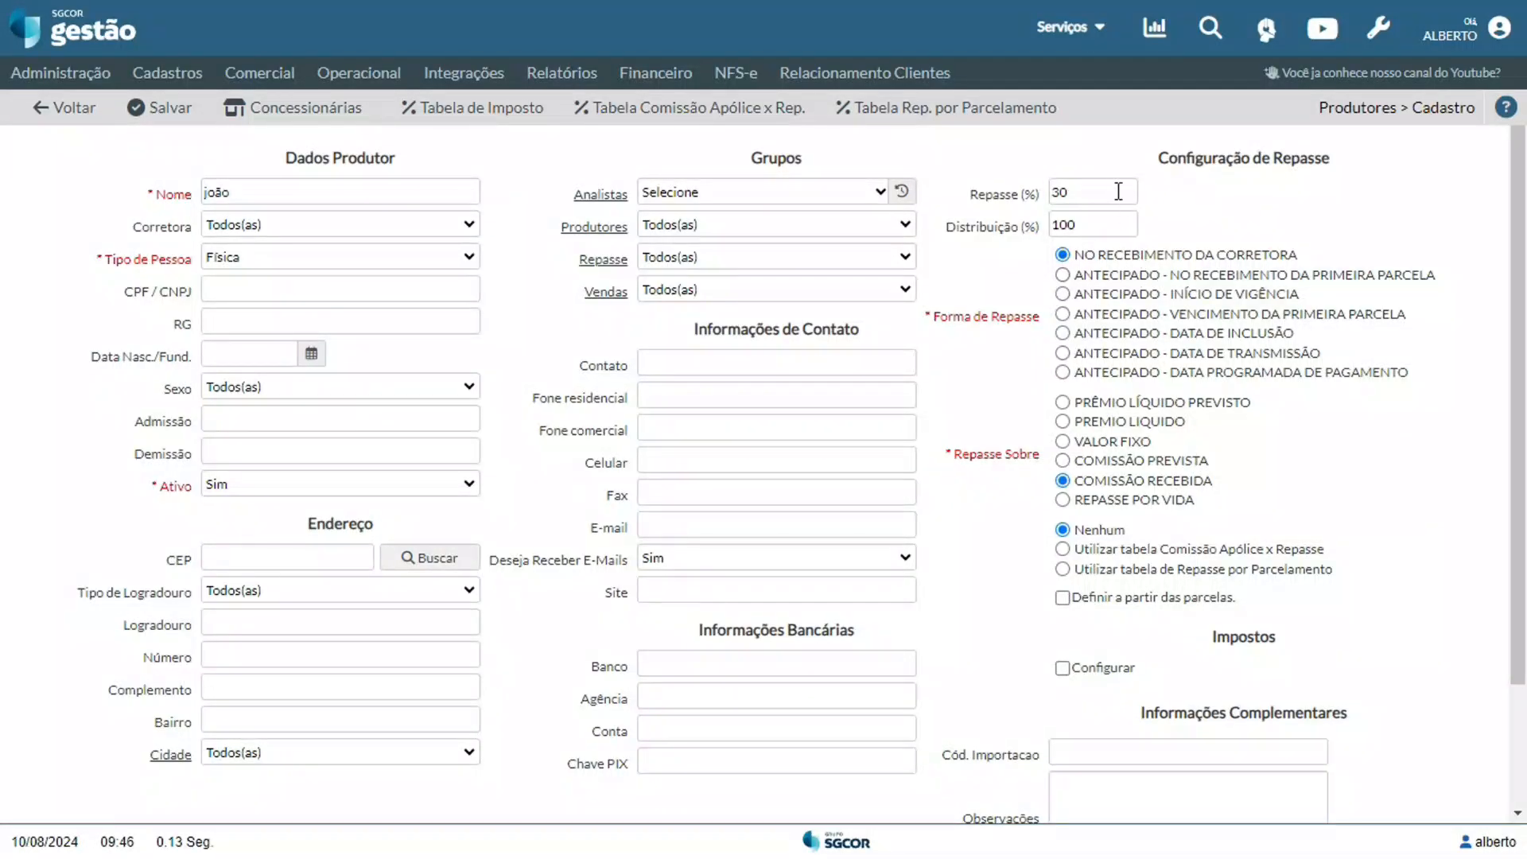
drag(1118, 193, 1051, 192)
click(1310, 554)
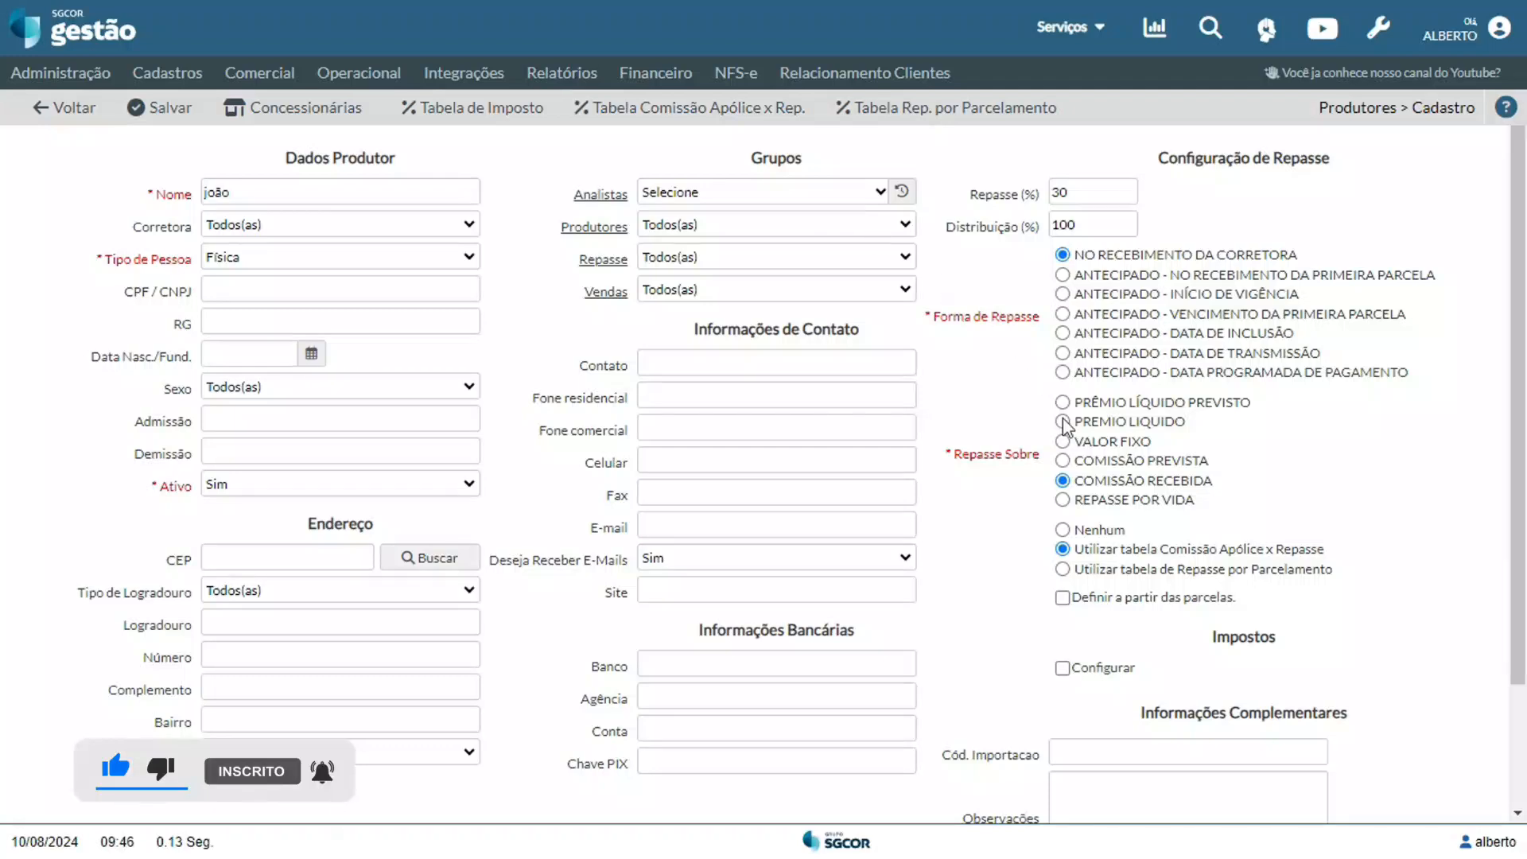
click(1087, 530)
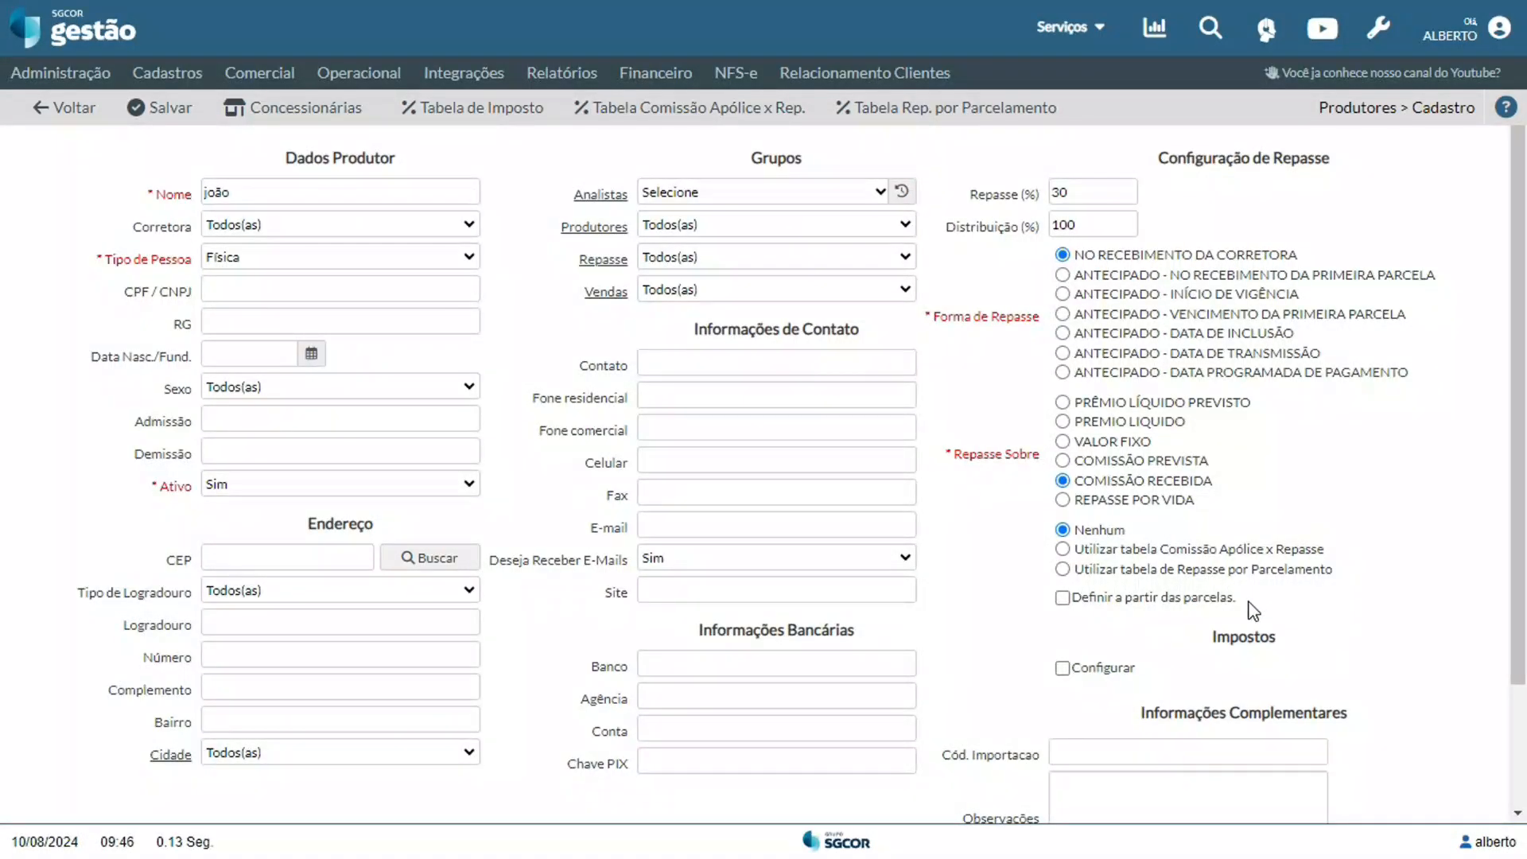
- Enable the Definir a partir das parcelas option for the producer's repasse
drag(1250, 606, 1071, 602)
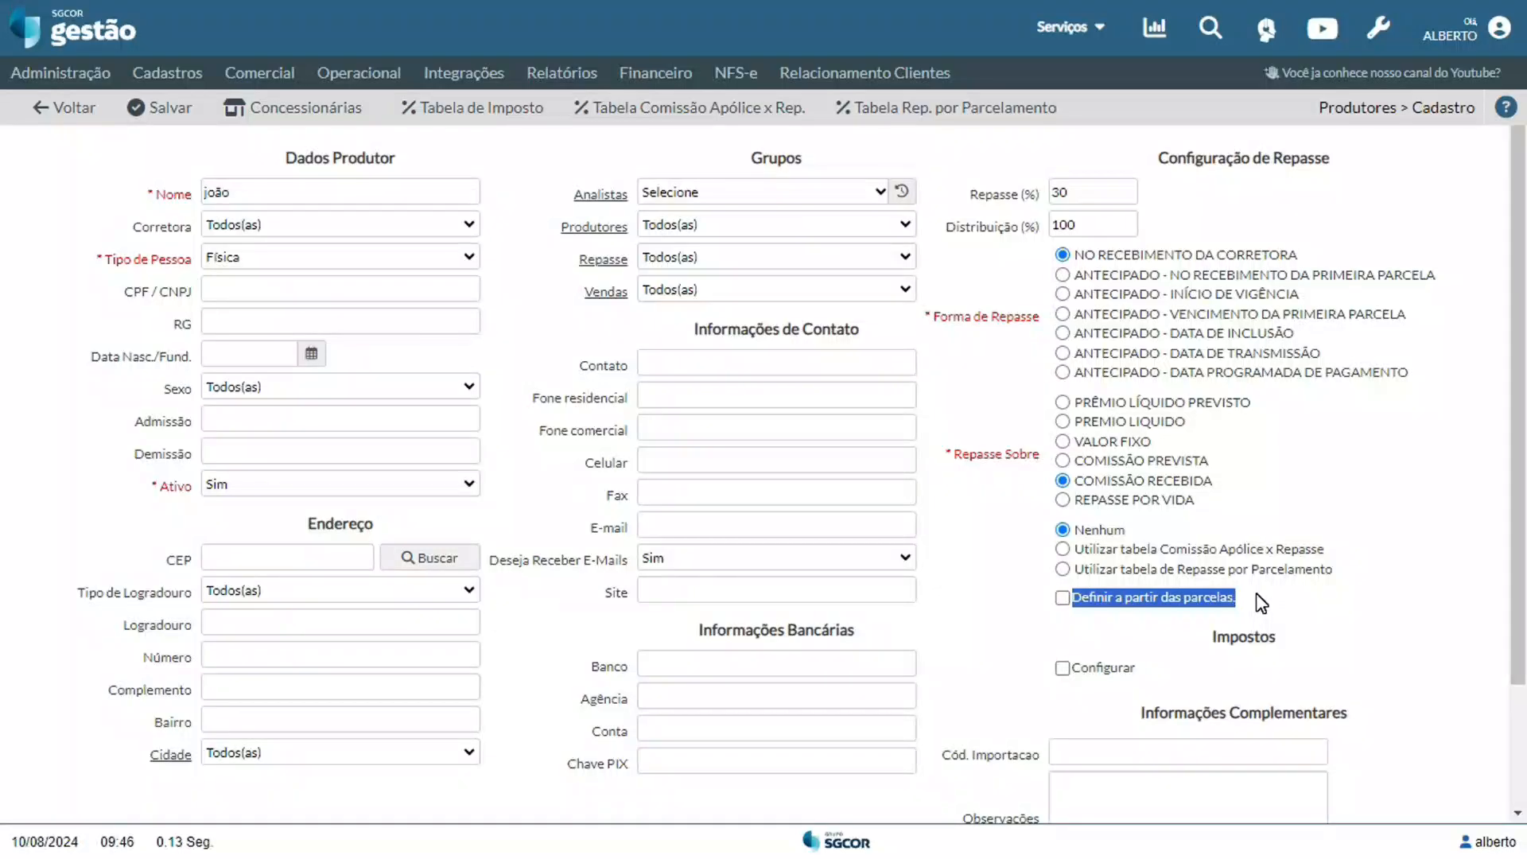
click(1228, 601)
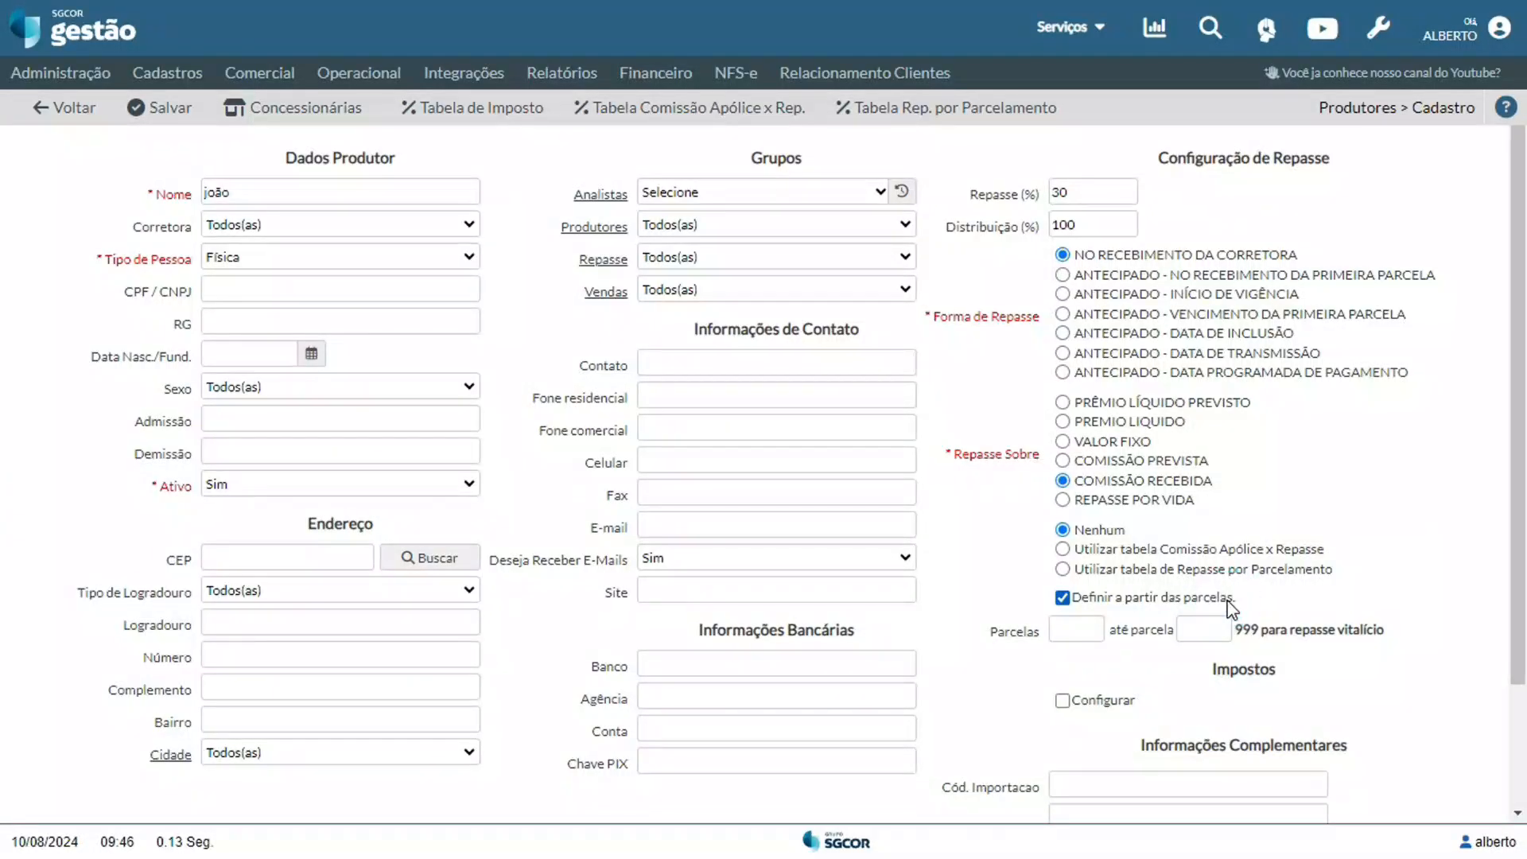
- Set the repasse installment range from parcela 1 até parcela 3
click(1101, 628)
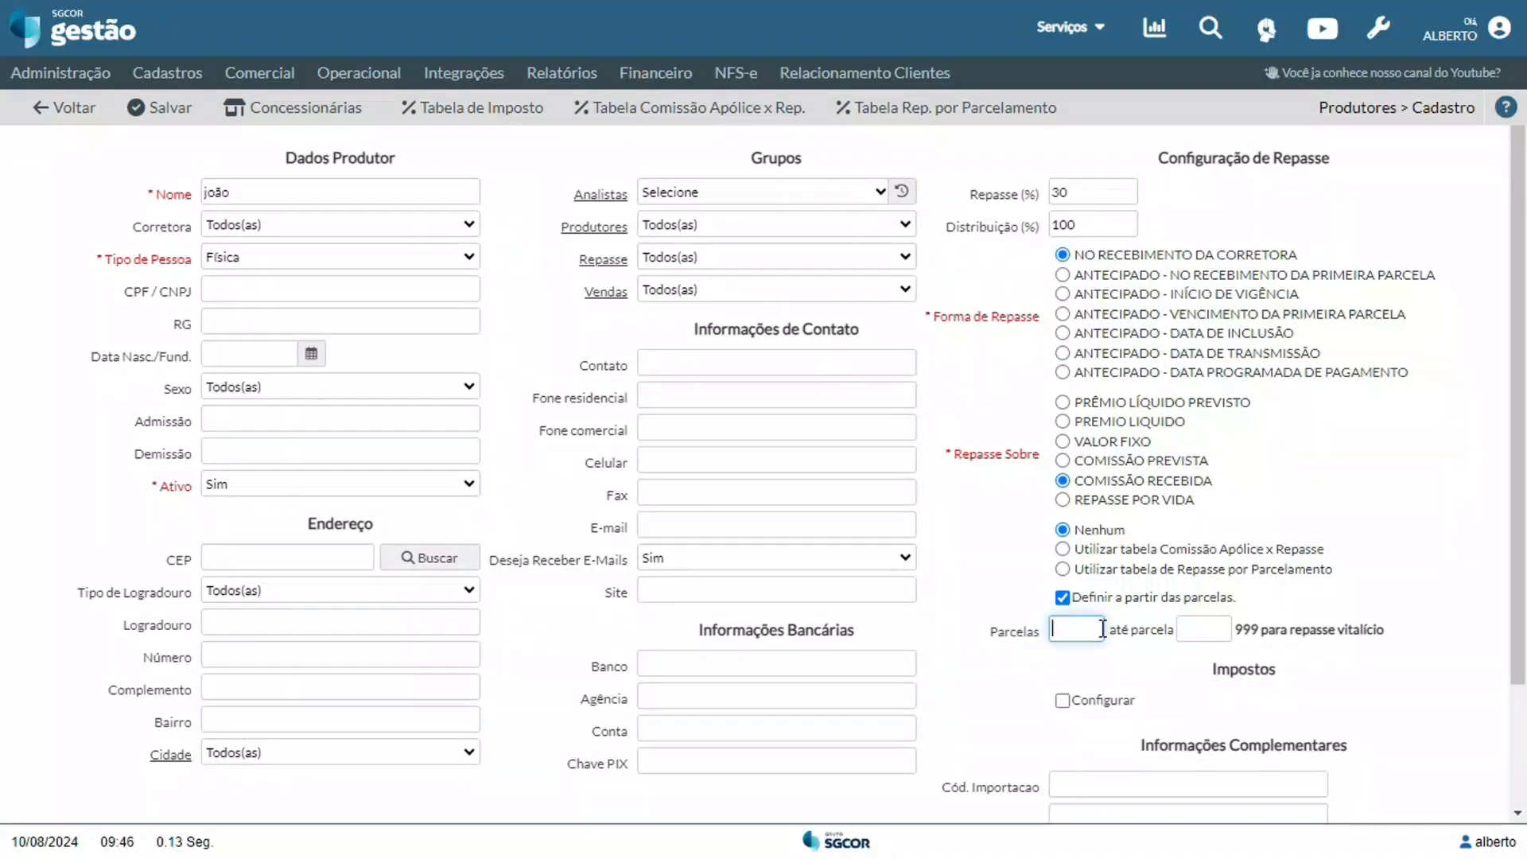
text(1)
click(1230, 632)
text(1)
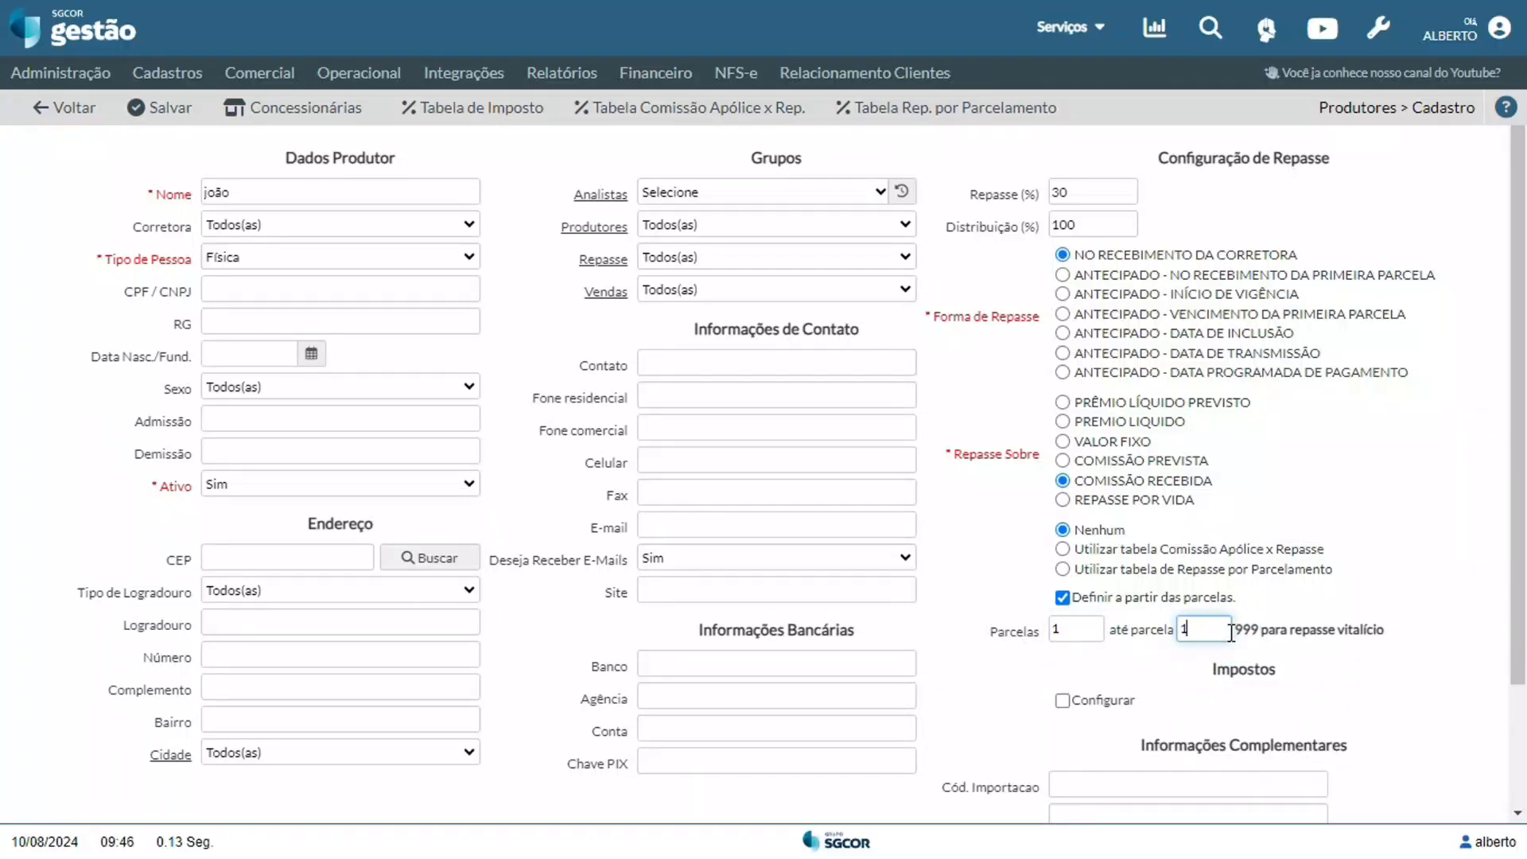
double_click(1230, 632)
text(3)
- Turn off the Definir a partir das parcelas option and enable Configurar under Impostos
click(1217, 602)
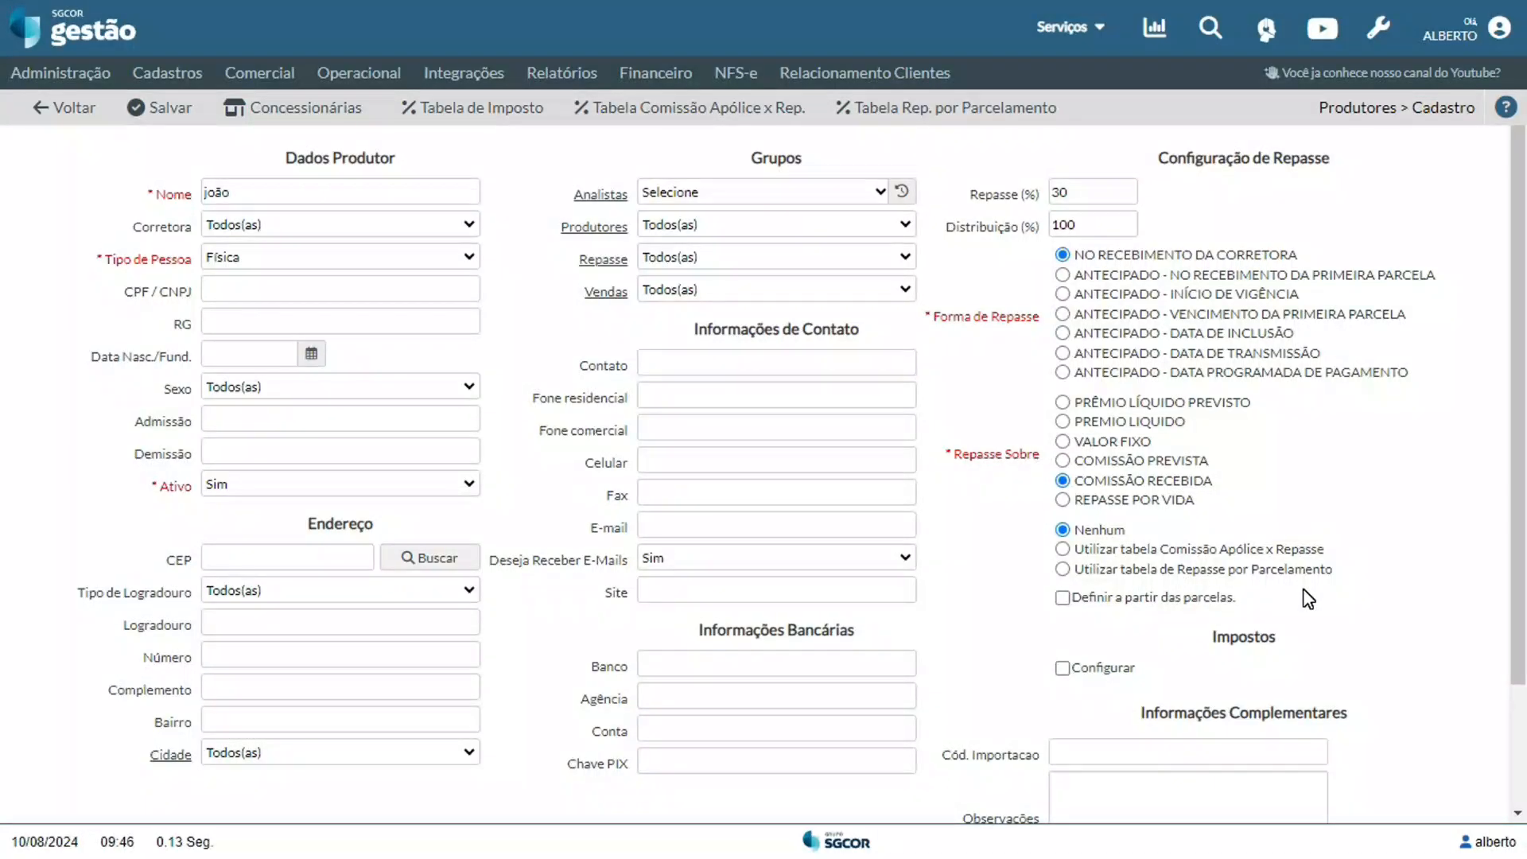
drag(1278, 637, 1212, 638)
scroll(1153, 605, down, 2)
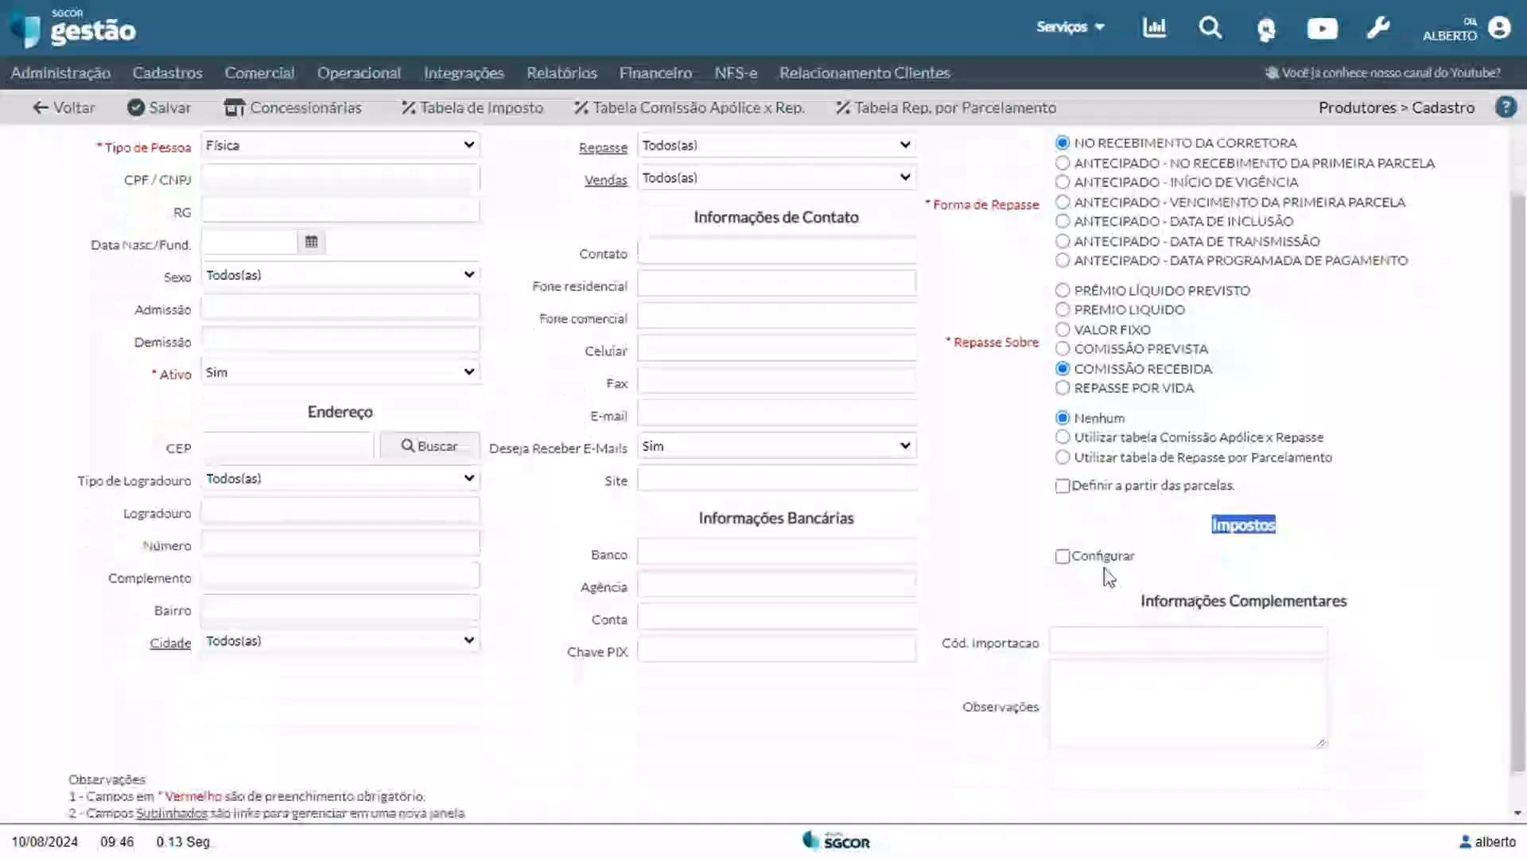
click(1099, 556)
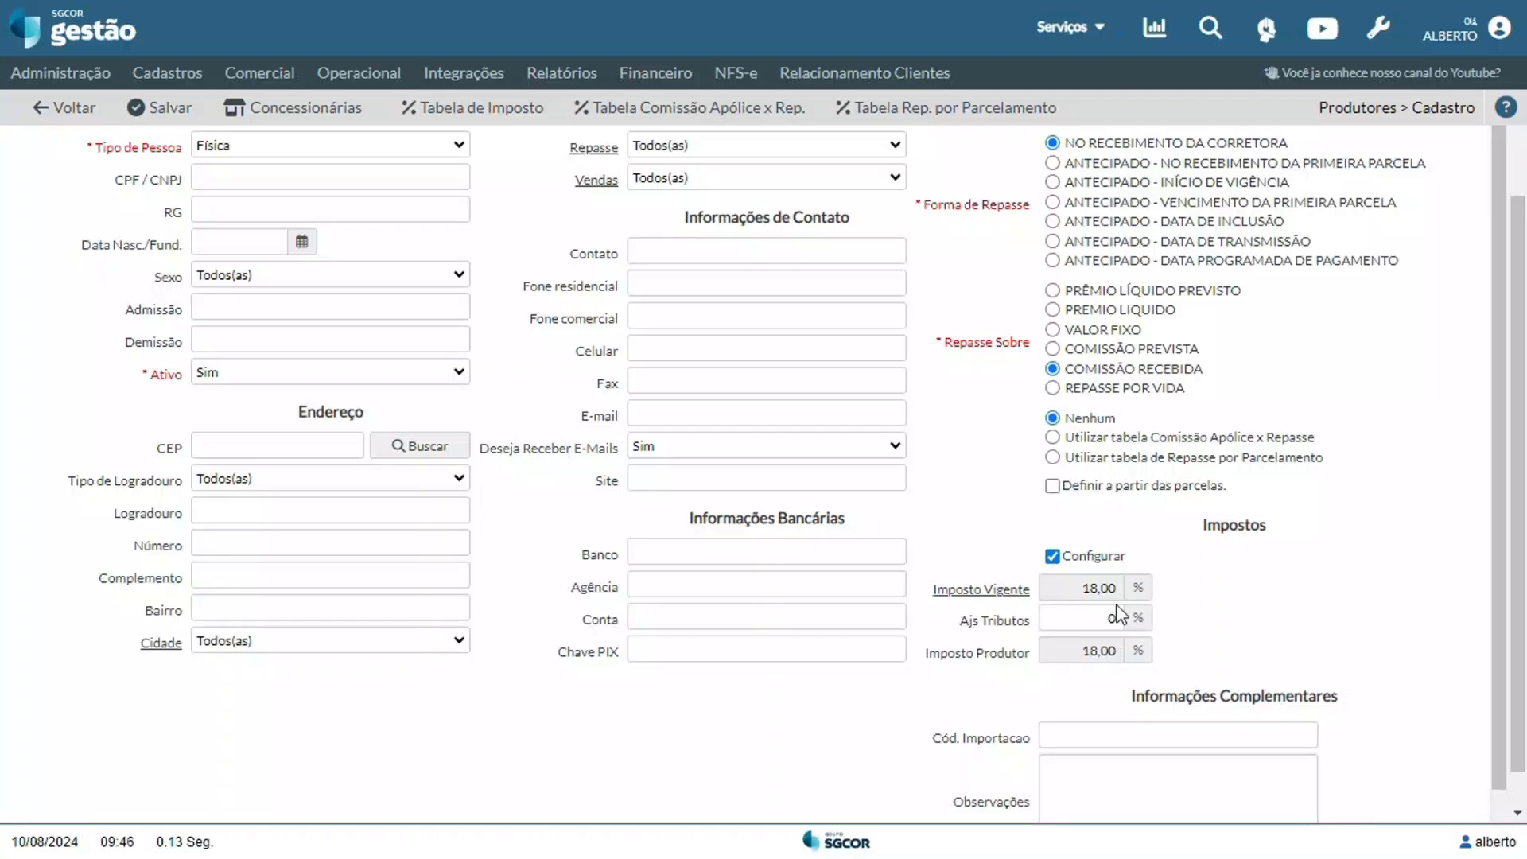
- Examine the Imposto Vigente list and the new tax form's Percentual and Data Inicial fields, closing it without saving
click(1008, 598)
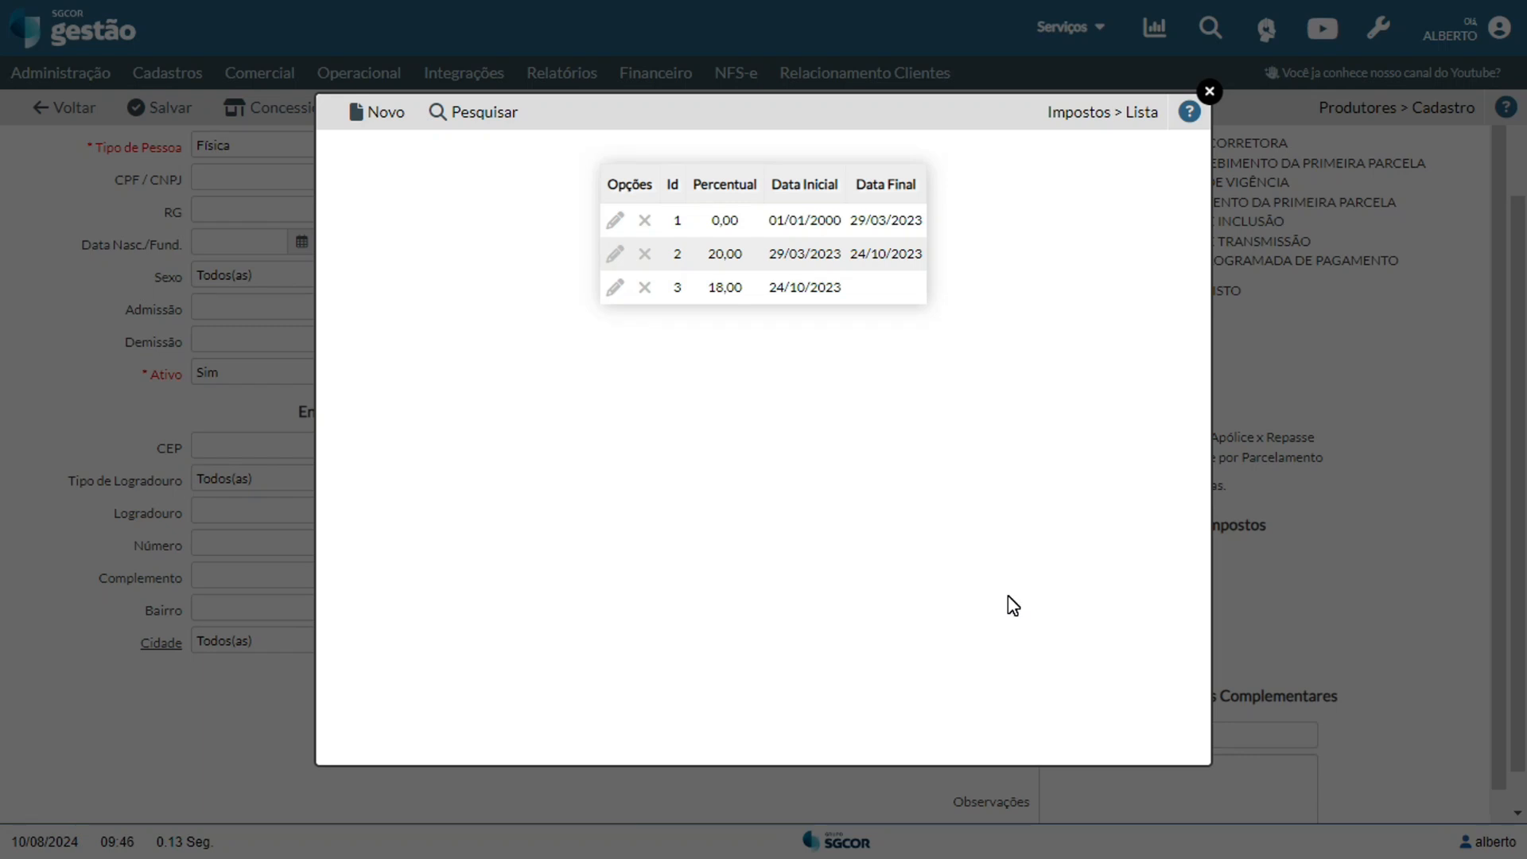
click(401, 132)
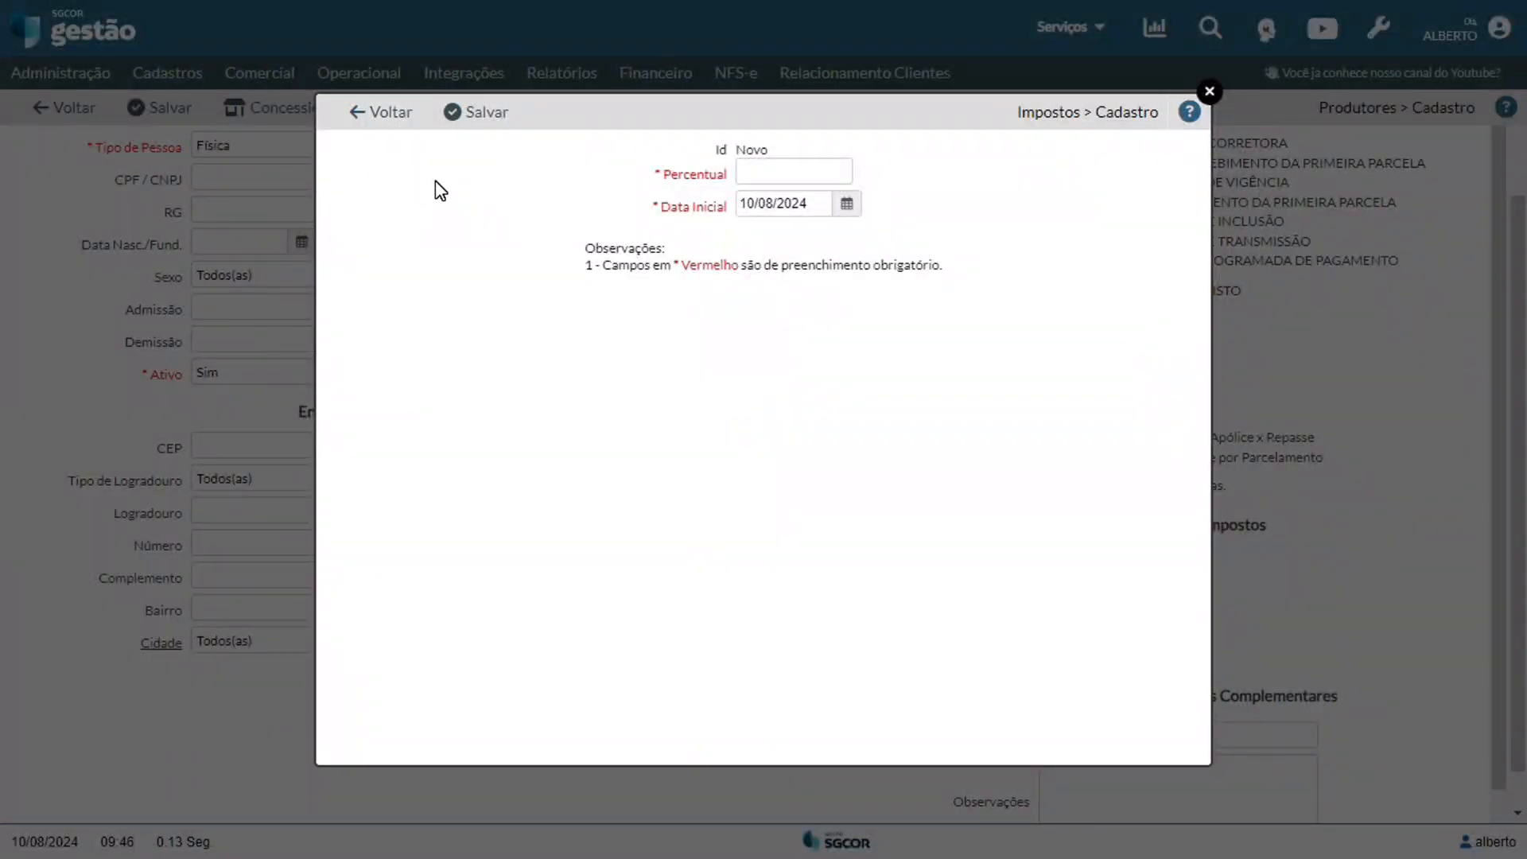
click(766, 165)
drag(817, 202, 726, 194)
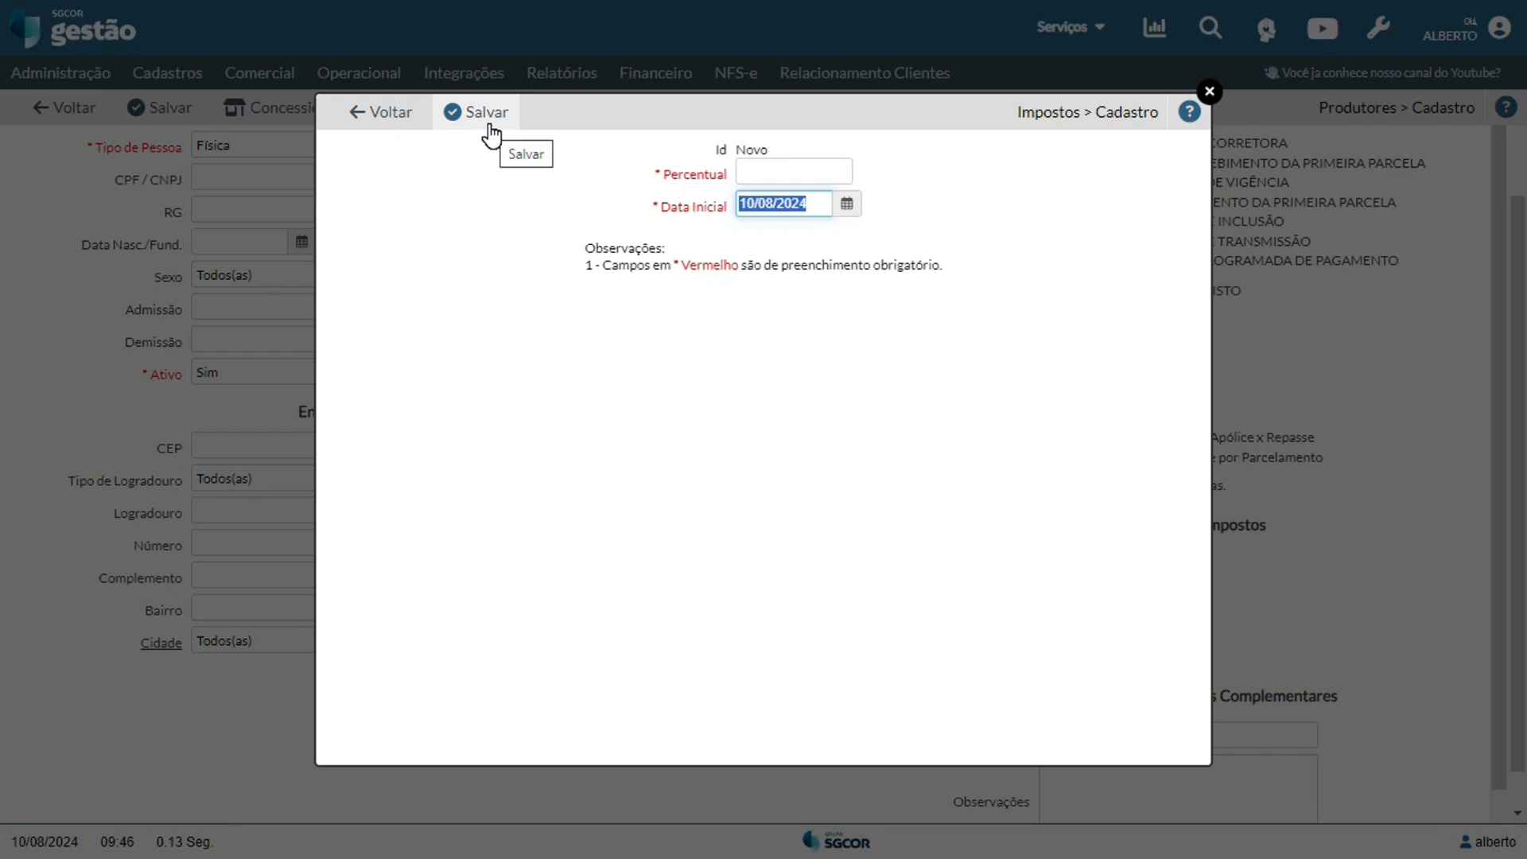
click(1338, 522)
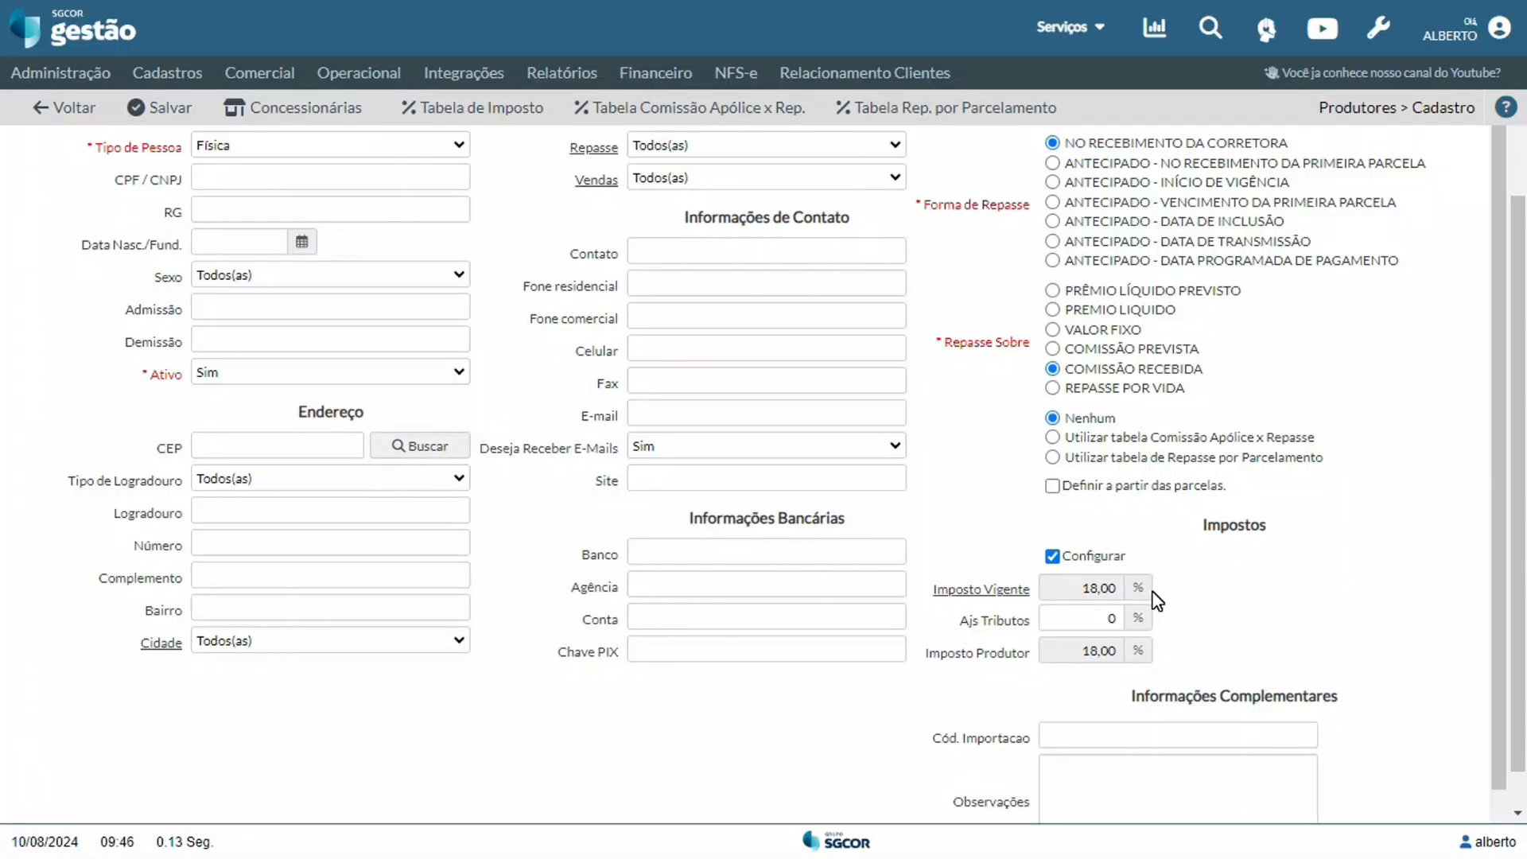
- Set the producer's Ajs Tributos to 8% and check the resulting Imposto Produtor value
scroll(1027, 645, down, 1)
click(1027, 595)
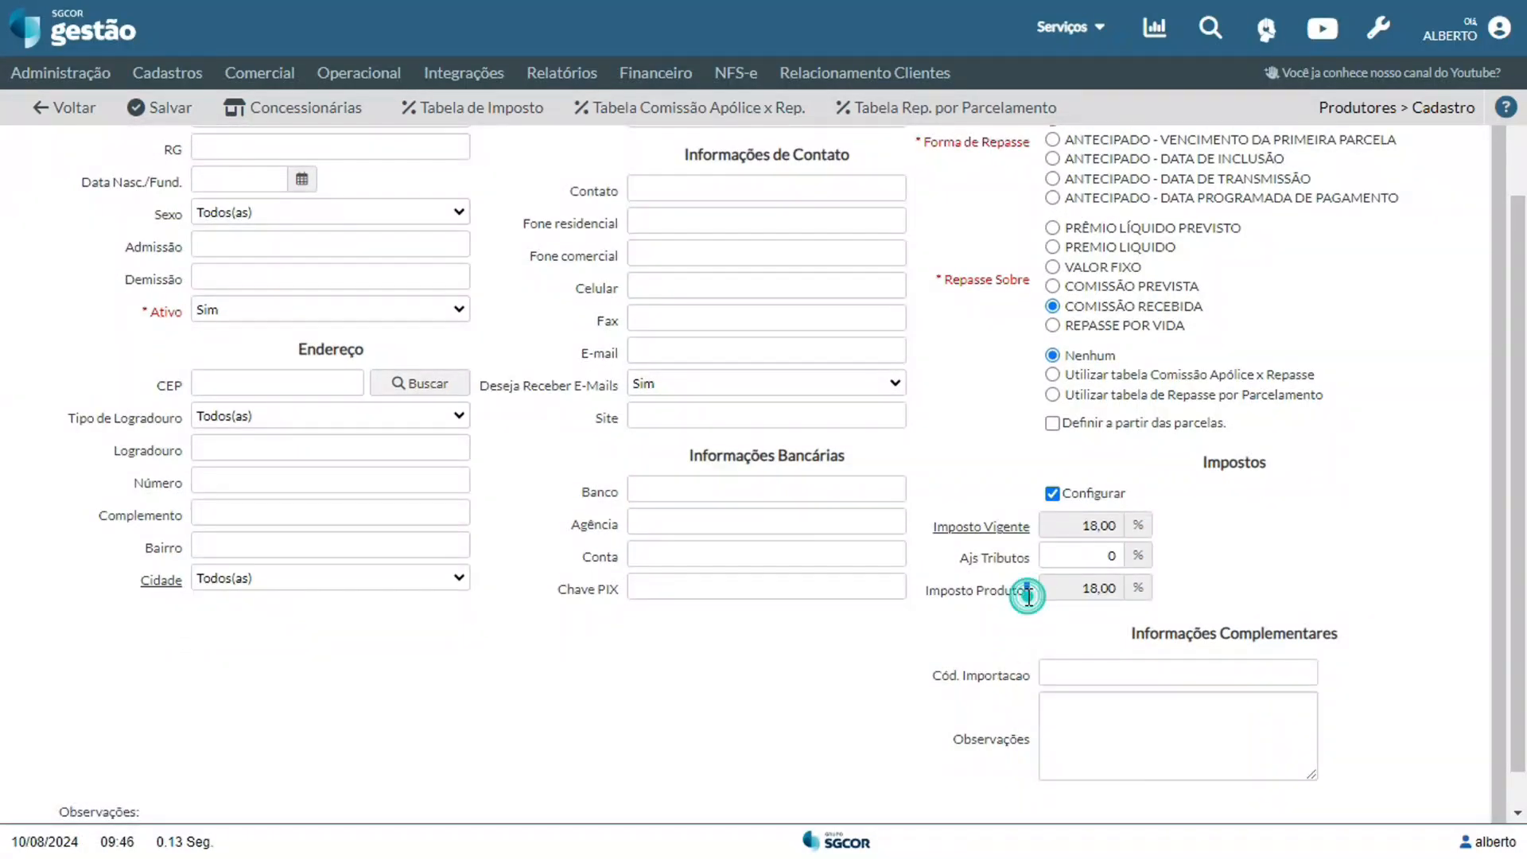
drag(1028, 594, 924, 592)
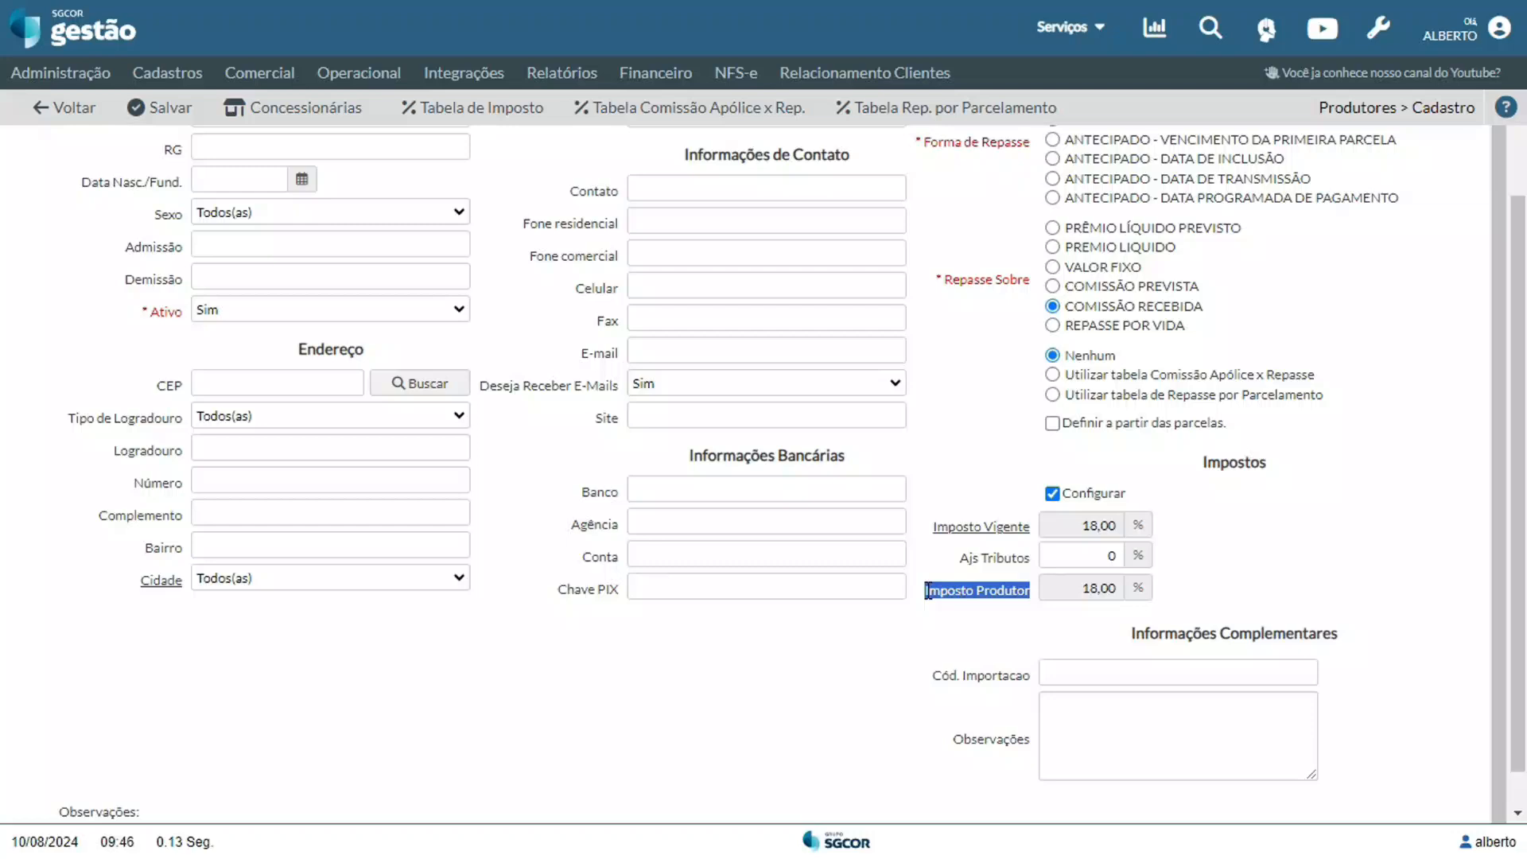
double_click(1071, 590)
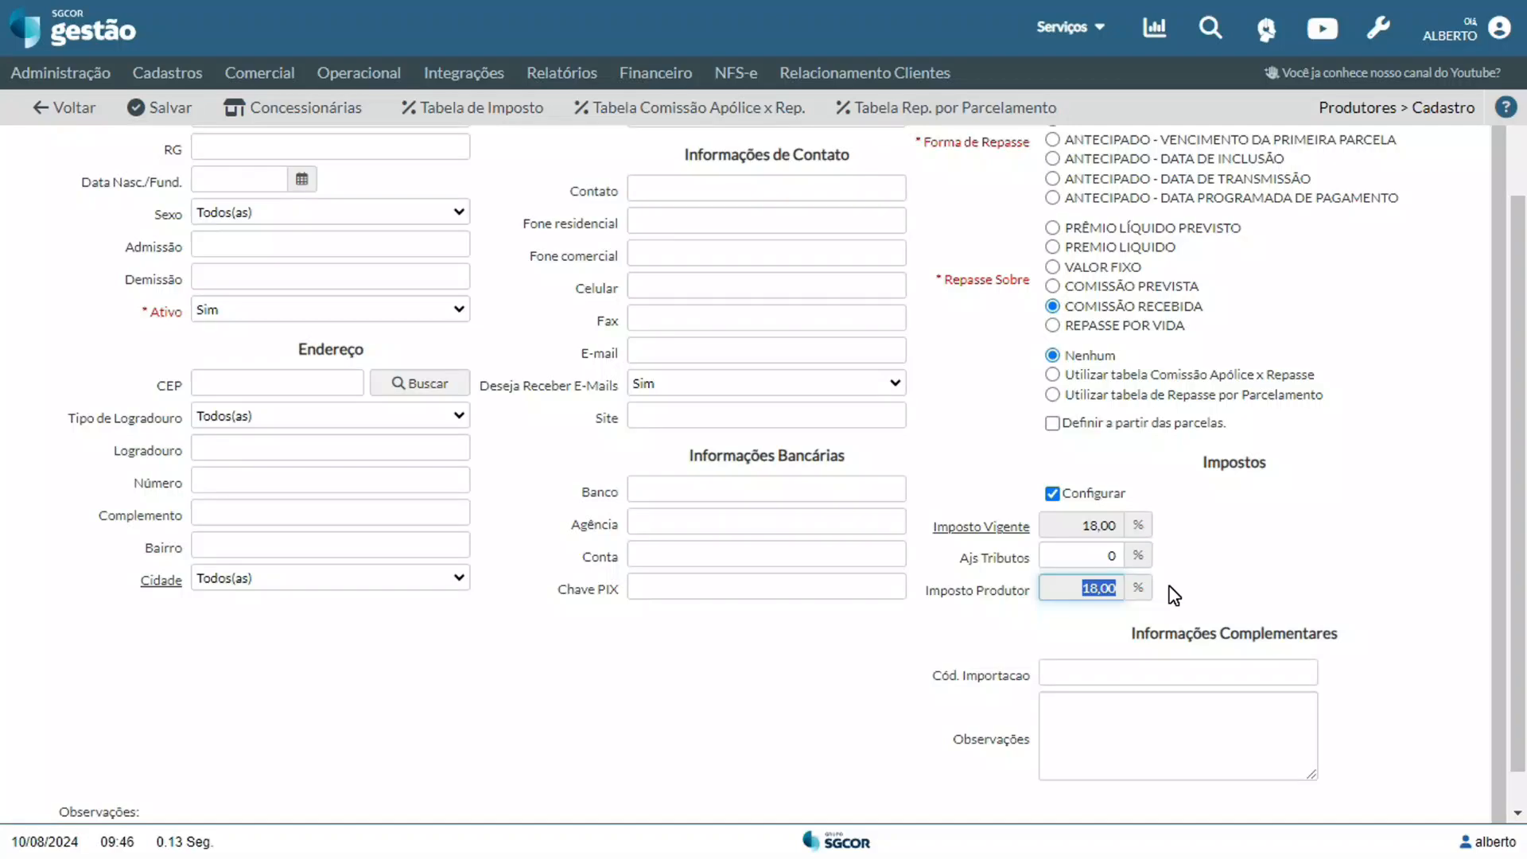
drag(1032, 562, 963, 559)
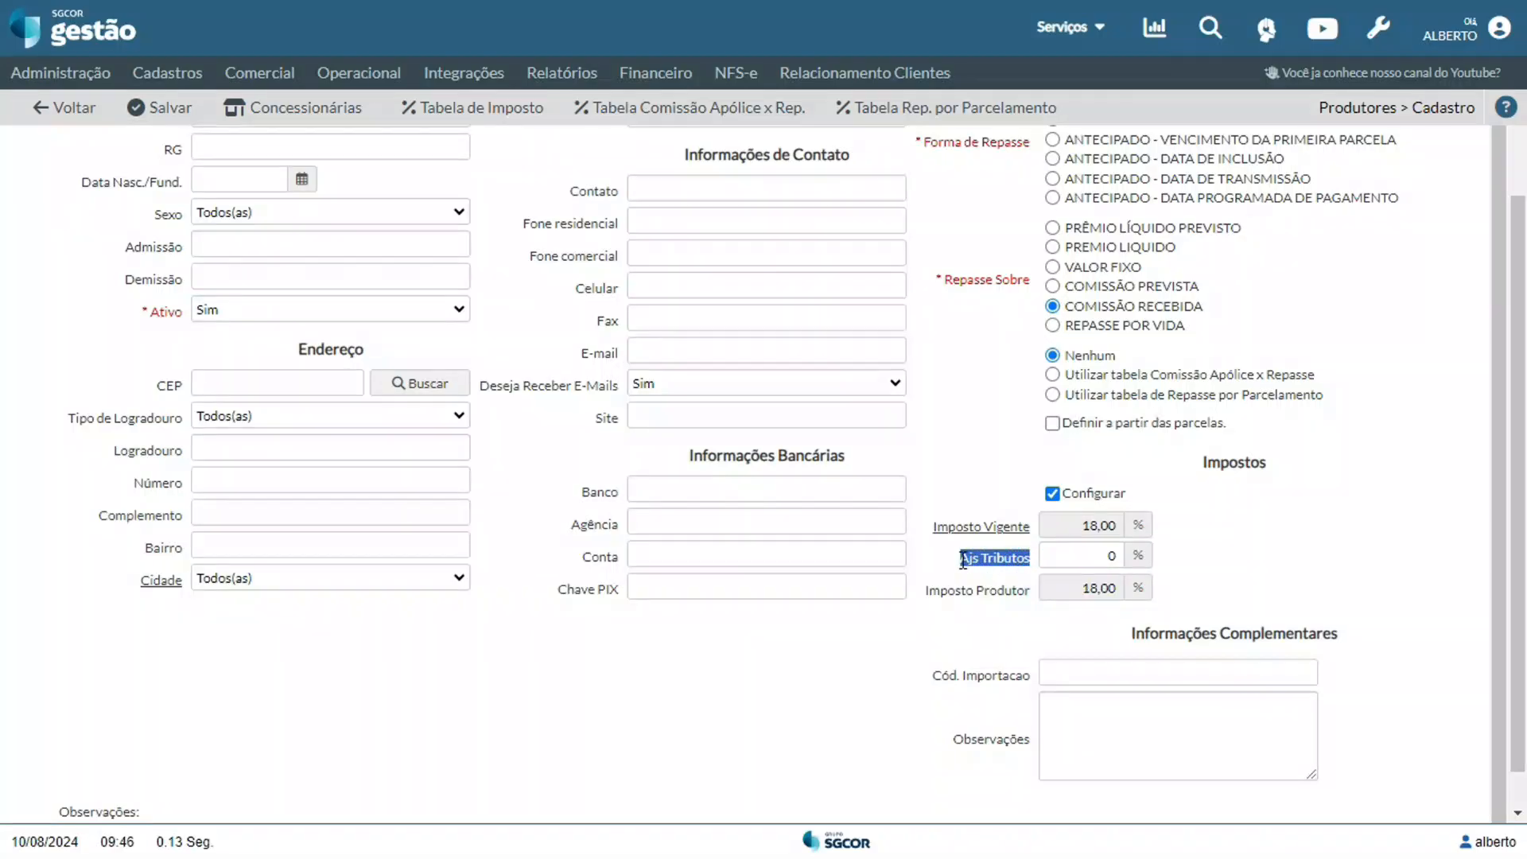
click(1073, 556)
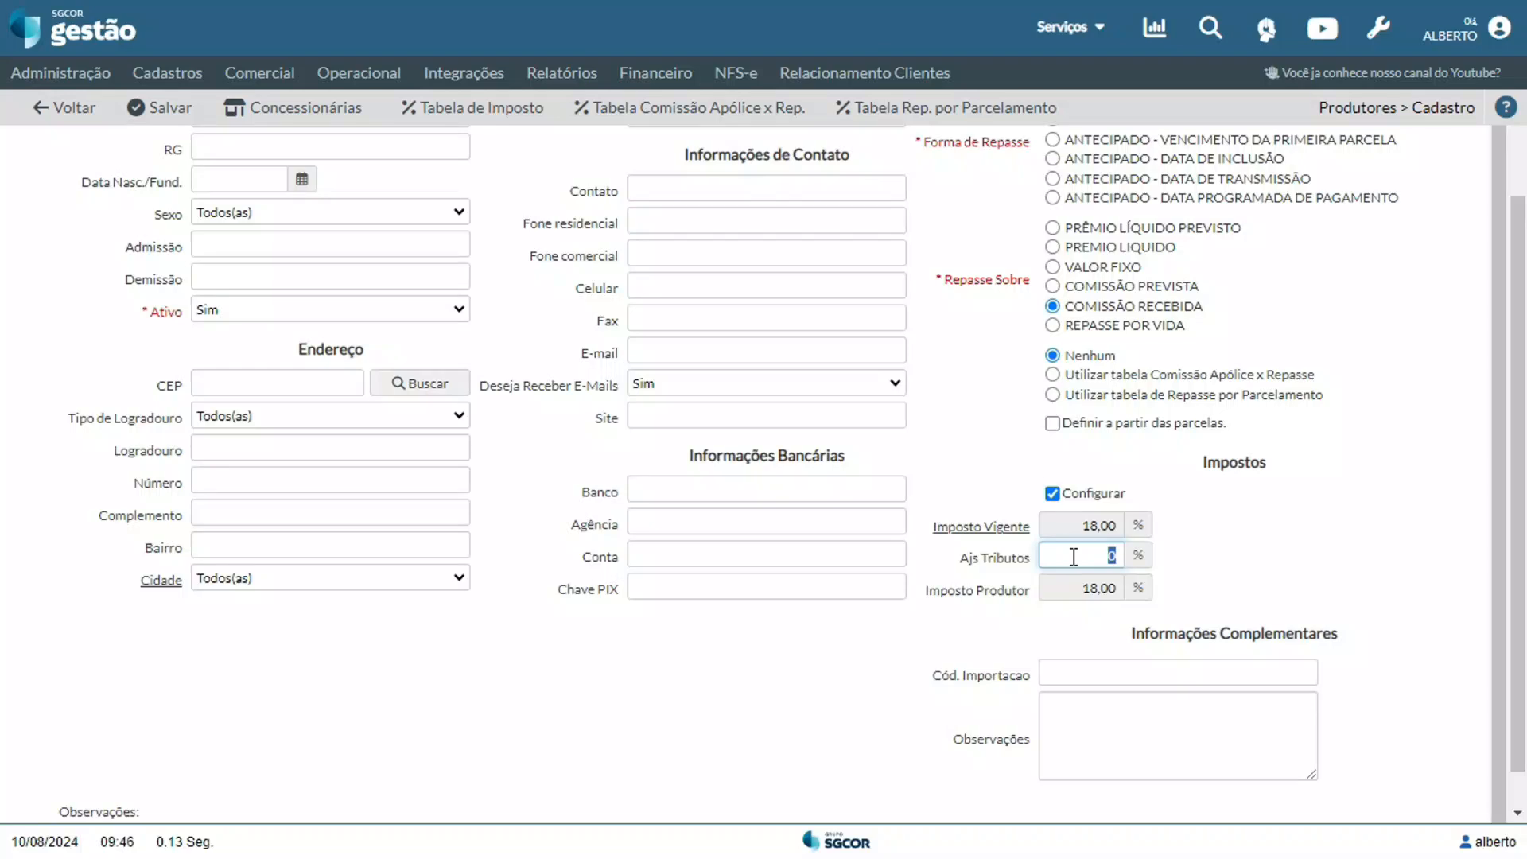
text(8)
click(1080, 587)
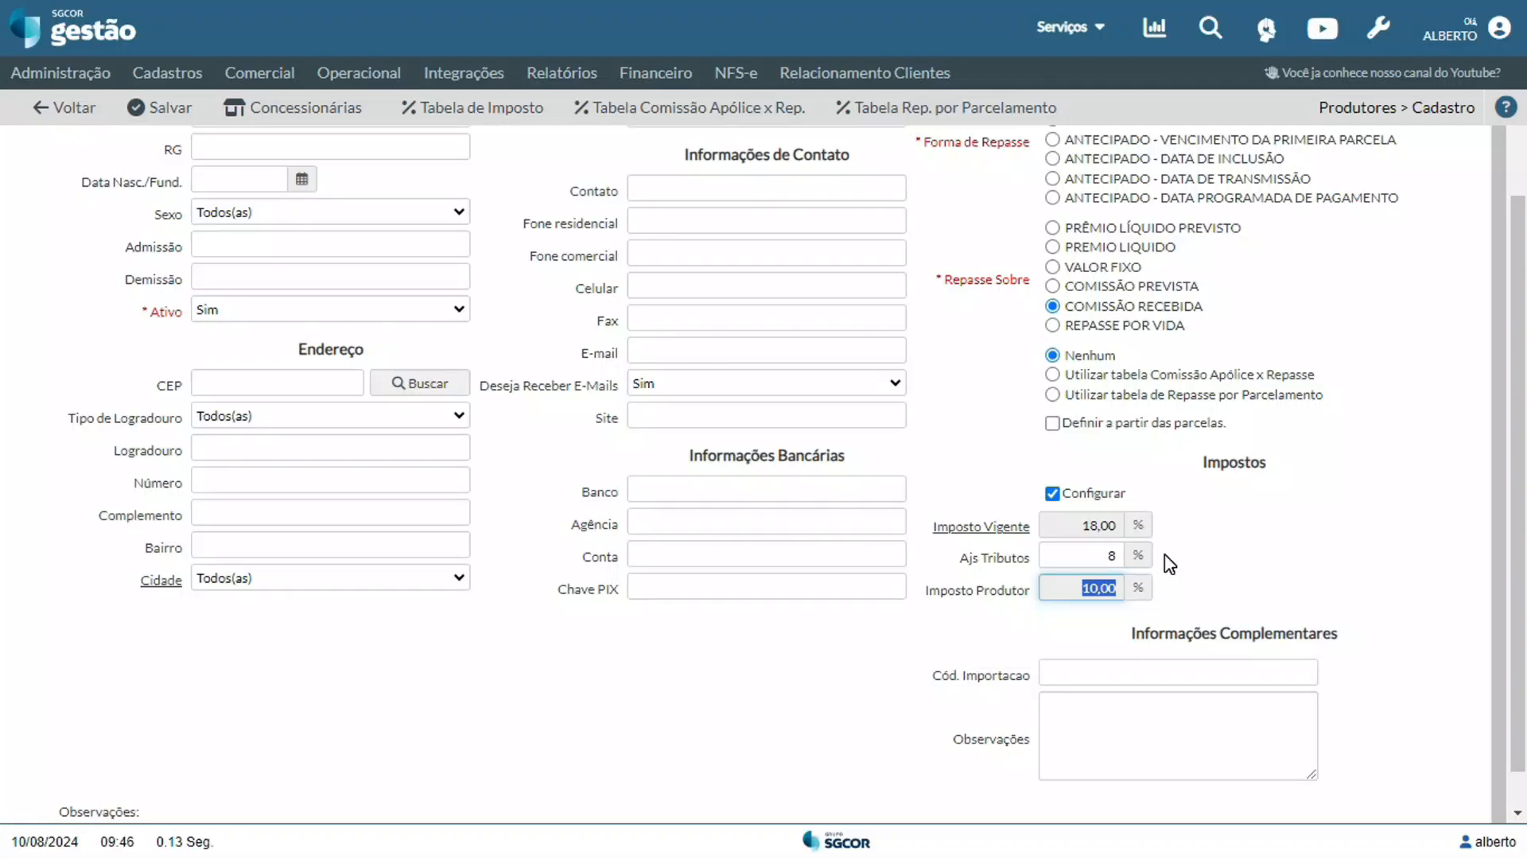
- Enter "teste." as the producer's Observações under Informações Complementares
scroll(1165, 555, down, 2)
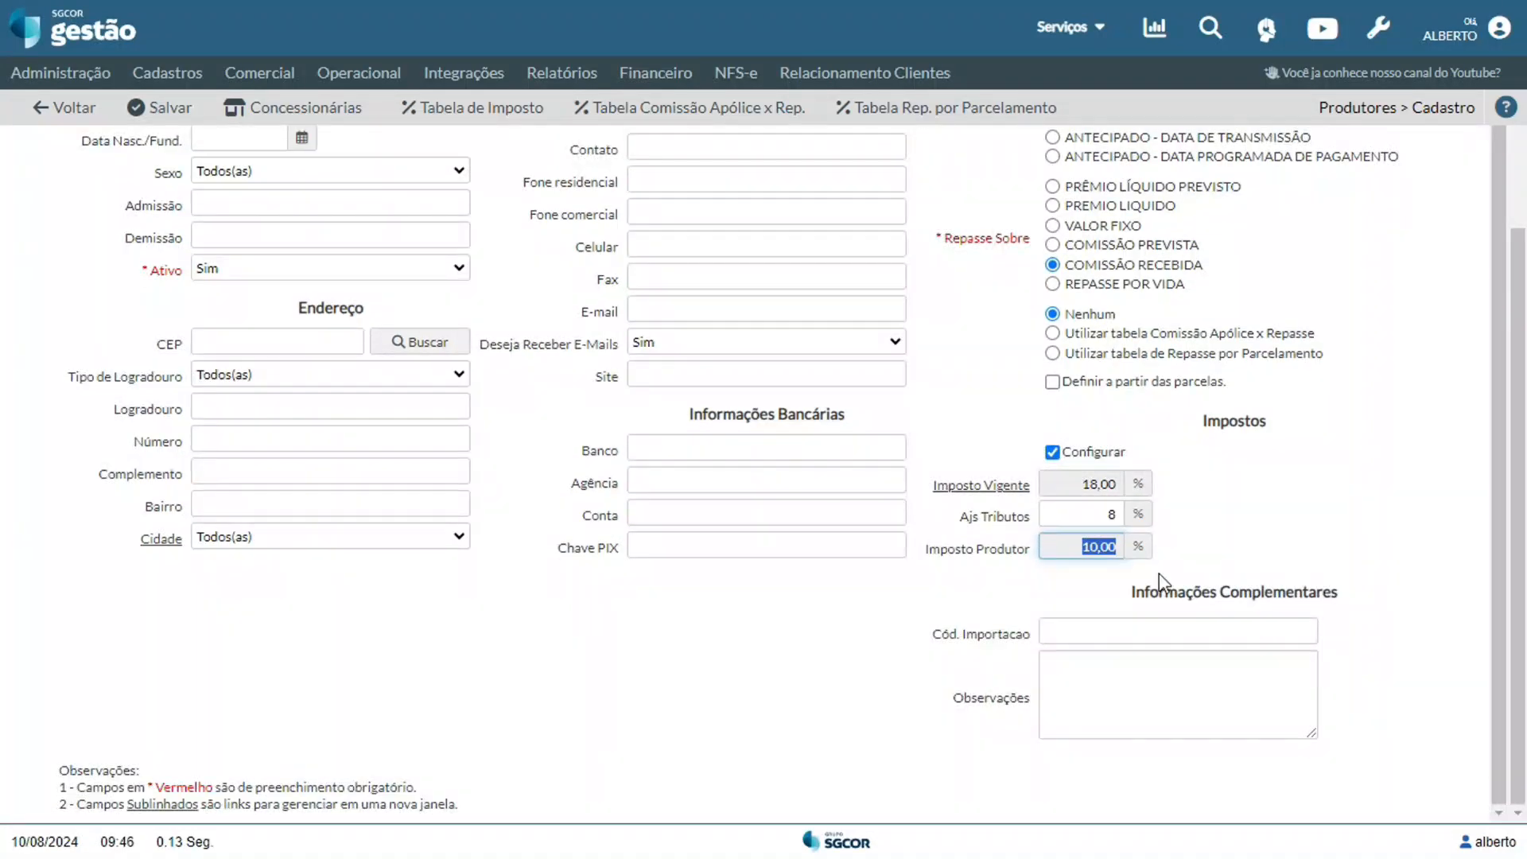
click(1202, 687)
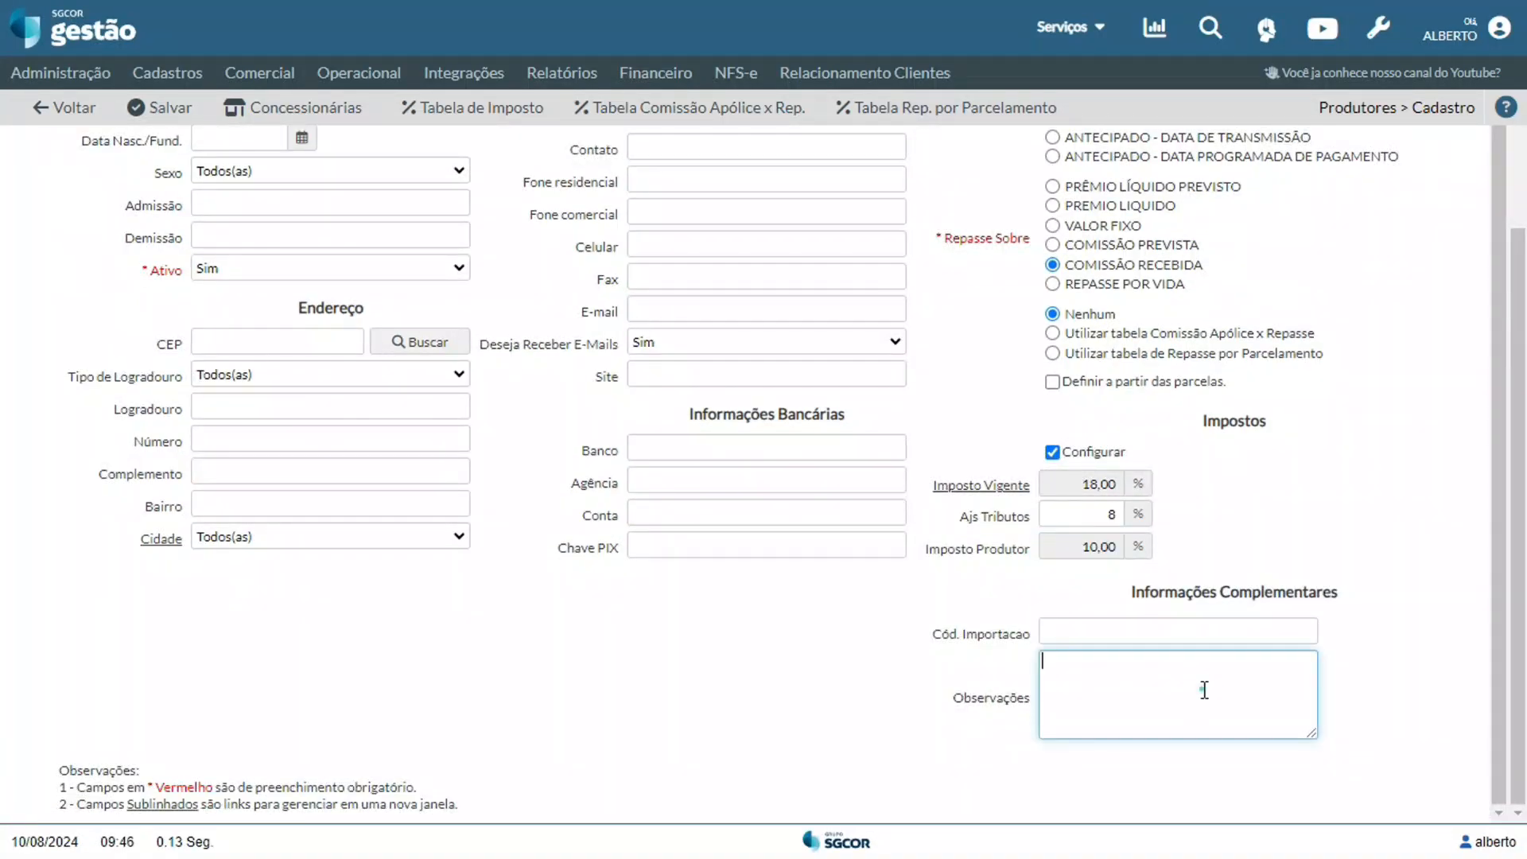
text(teste.)
- Save the producer registration and decline releasing it to all users
scroll(1204, 690, up, 3)
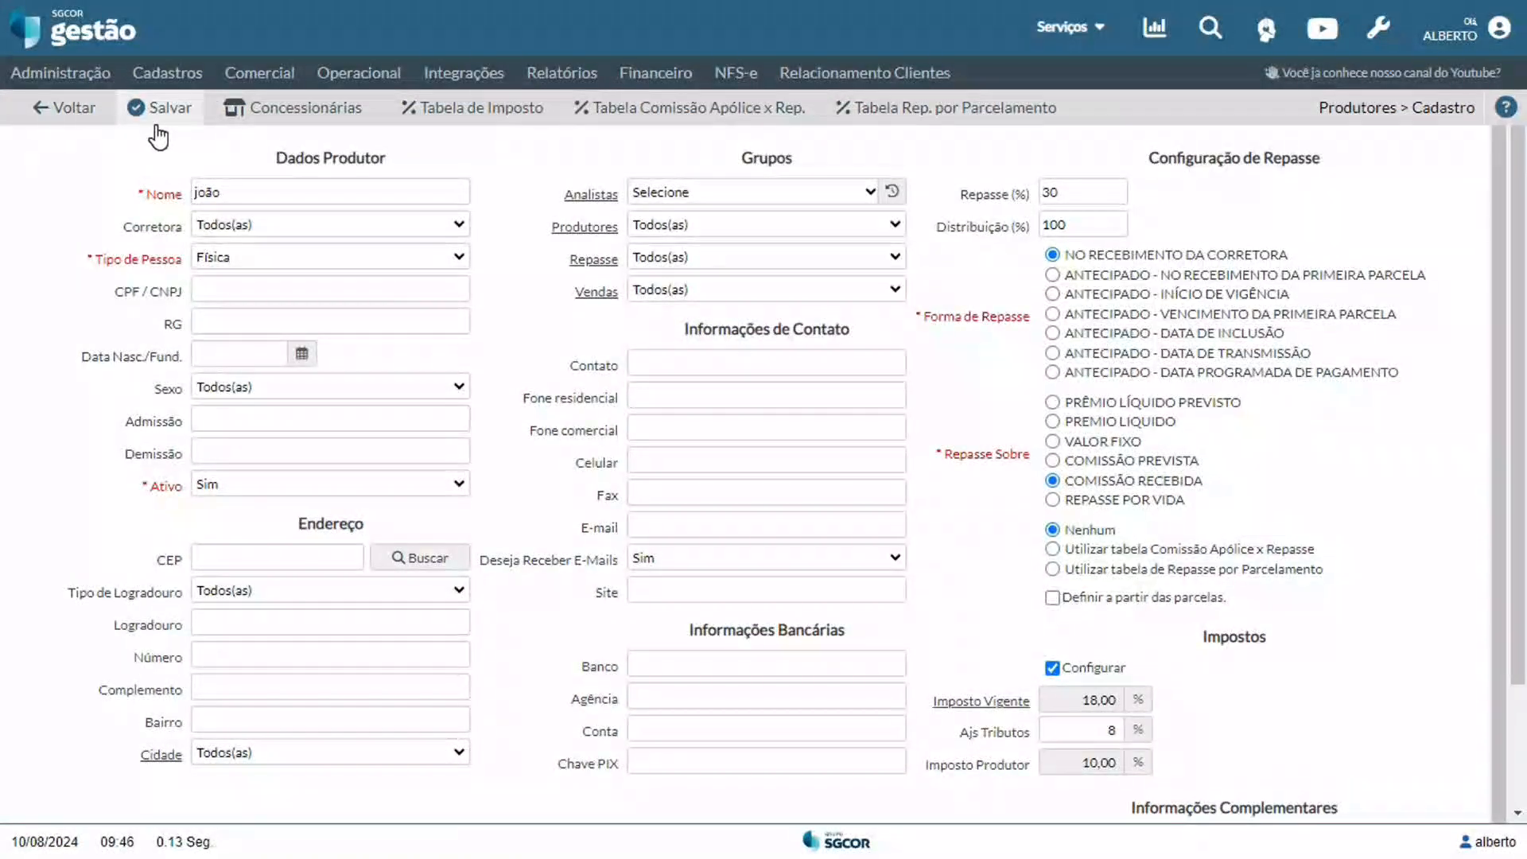
click(155, 127)
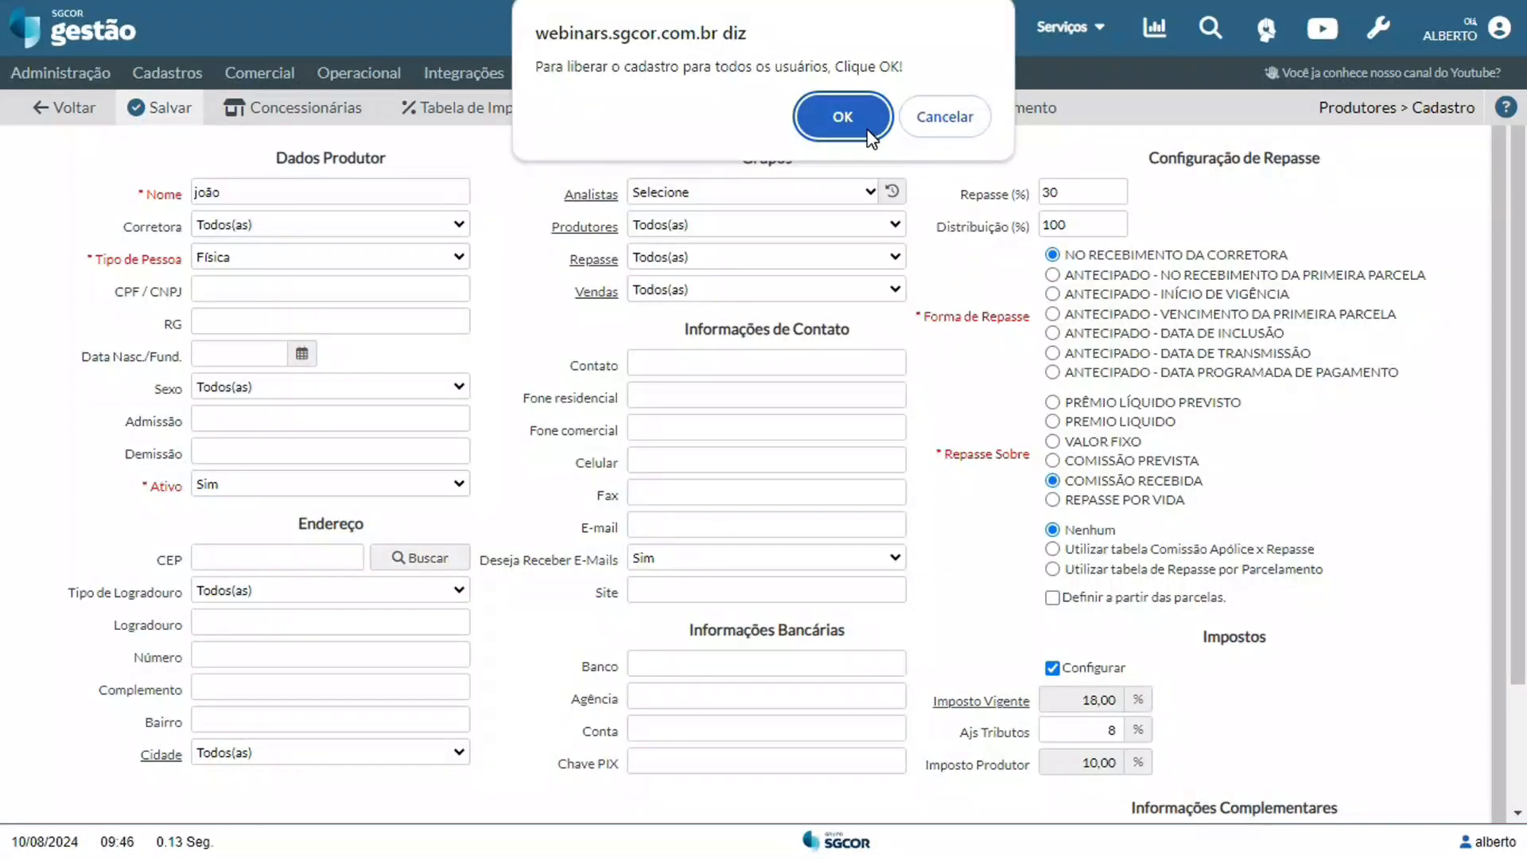
click(946, 119)
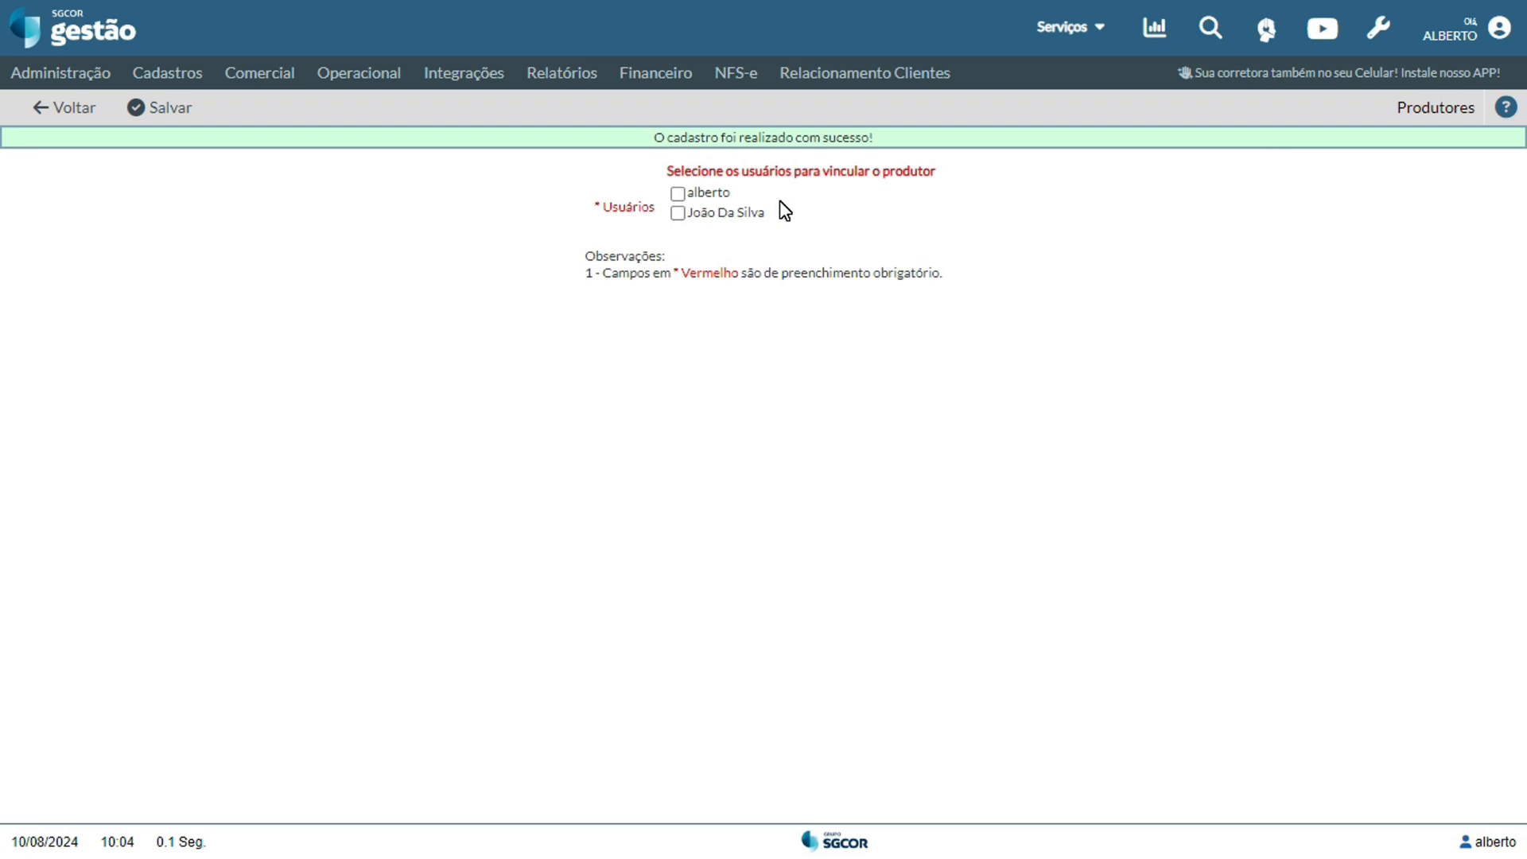
- Link the producer to both listed users and save the selection
click(696, 215)
click(705, 194)
click(190, 102)
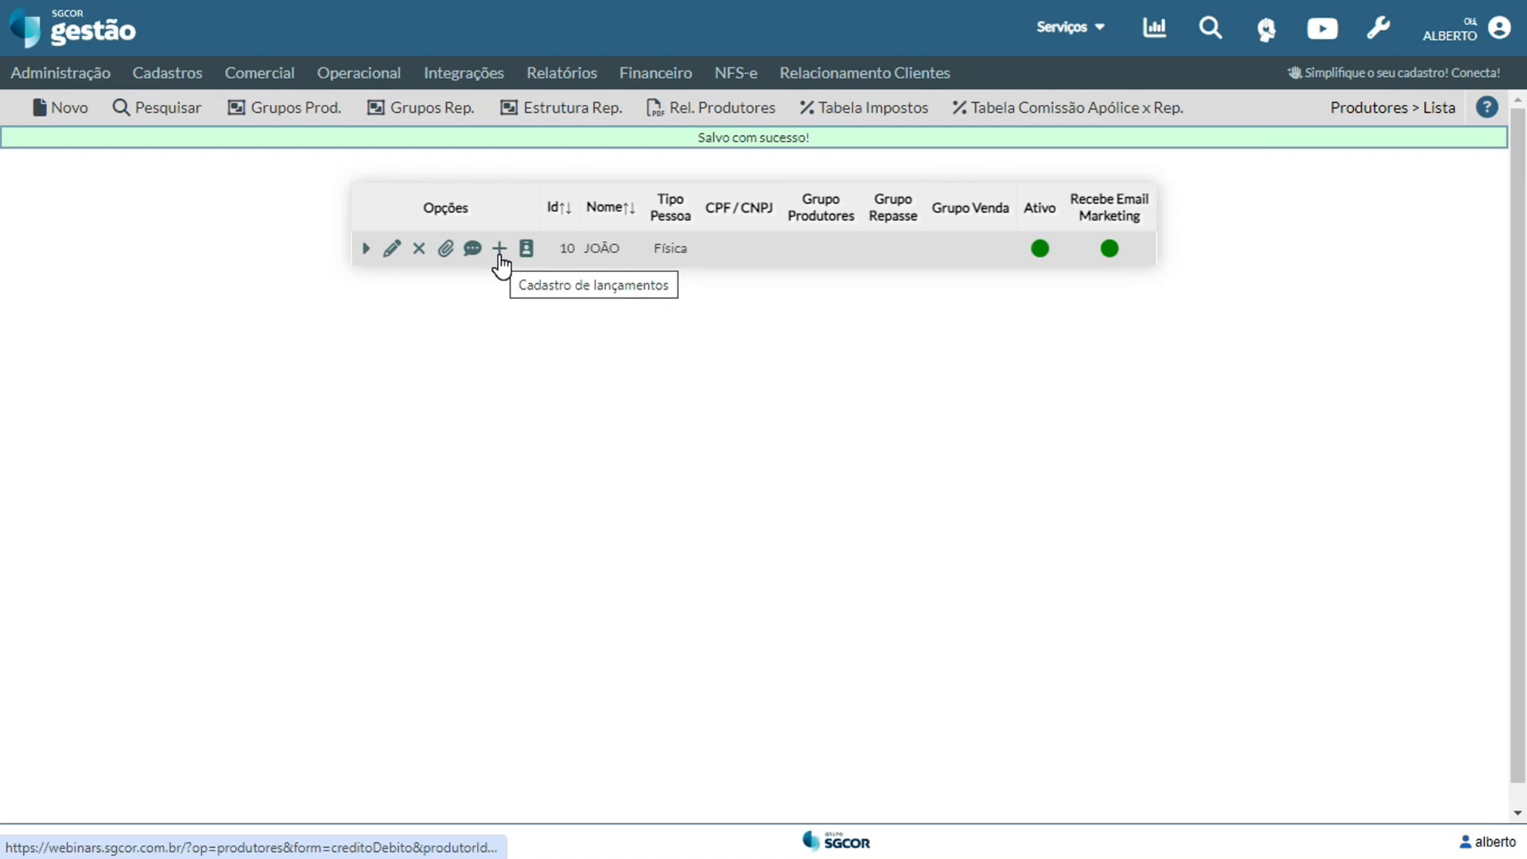
- Start a new lançamento for the producer, keeping the date 10/08/2024, EXEMPLO CORRETORA FILIAL 3 as Corretora and Documento empty
click(500, 249)
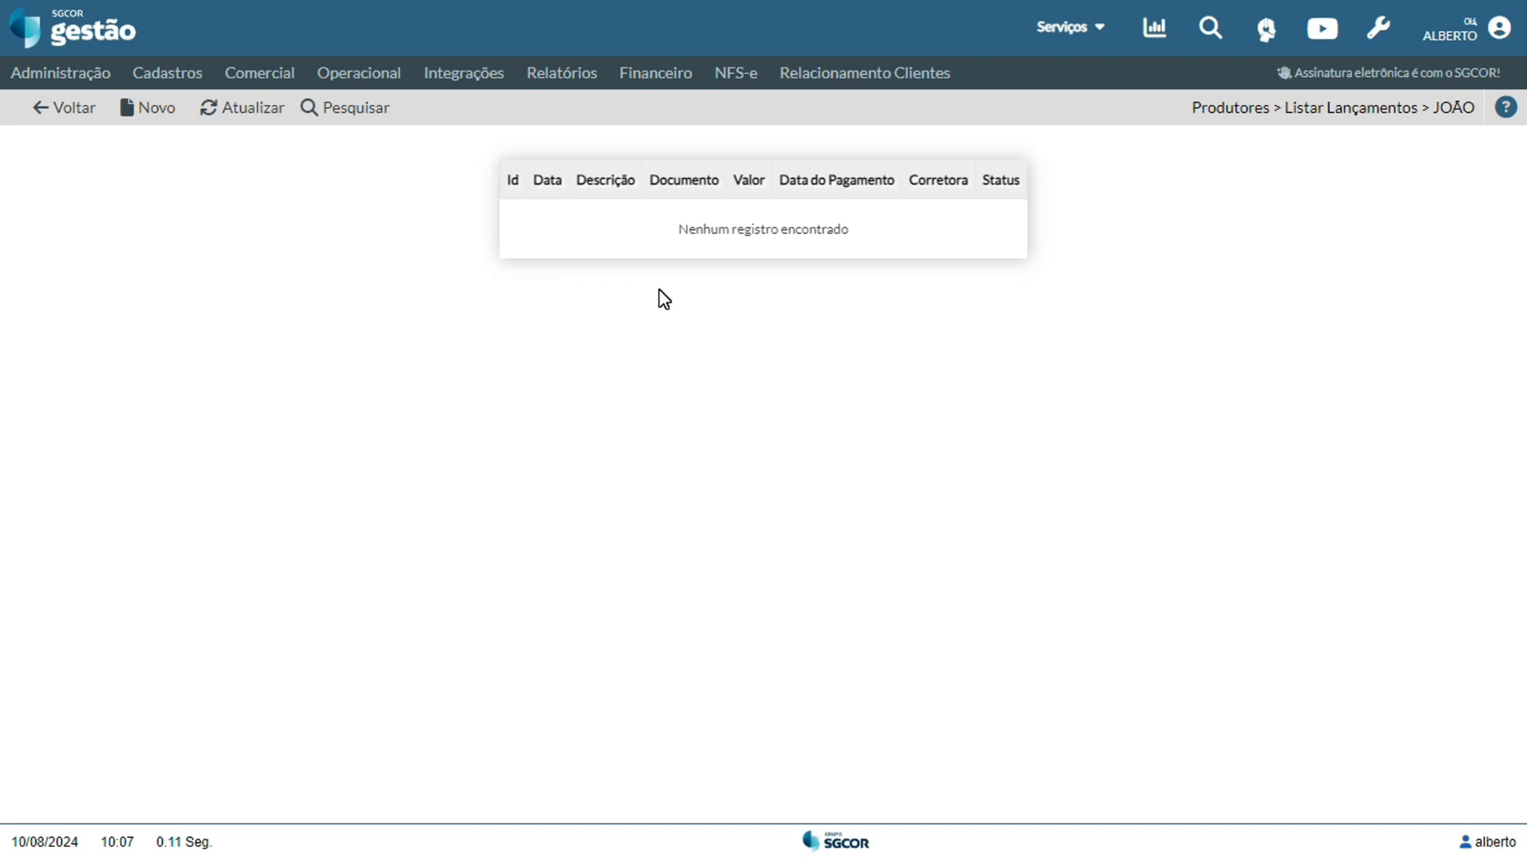
click(159, 131)
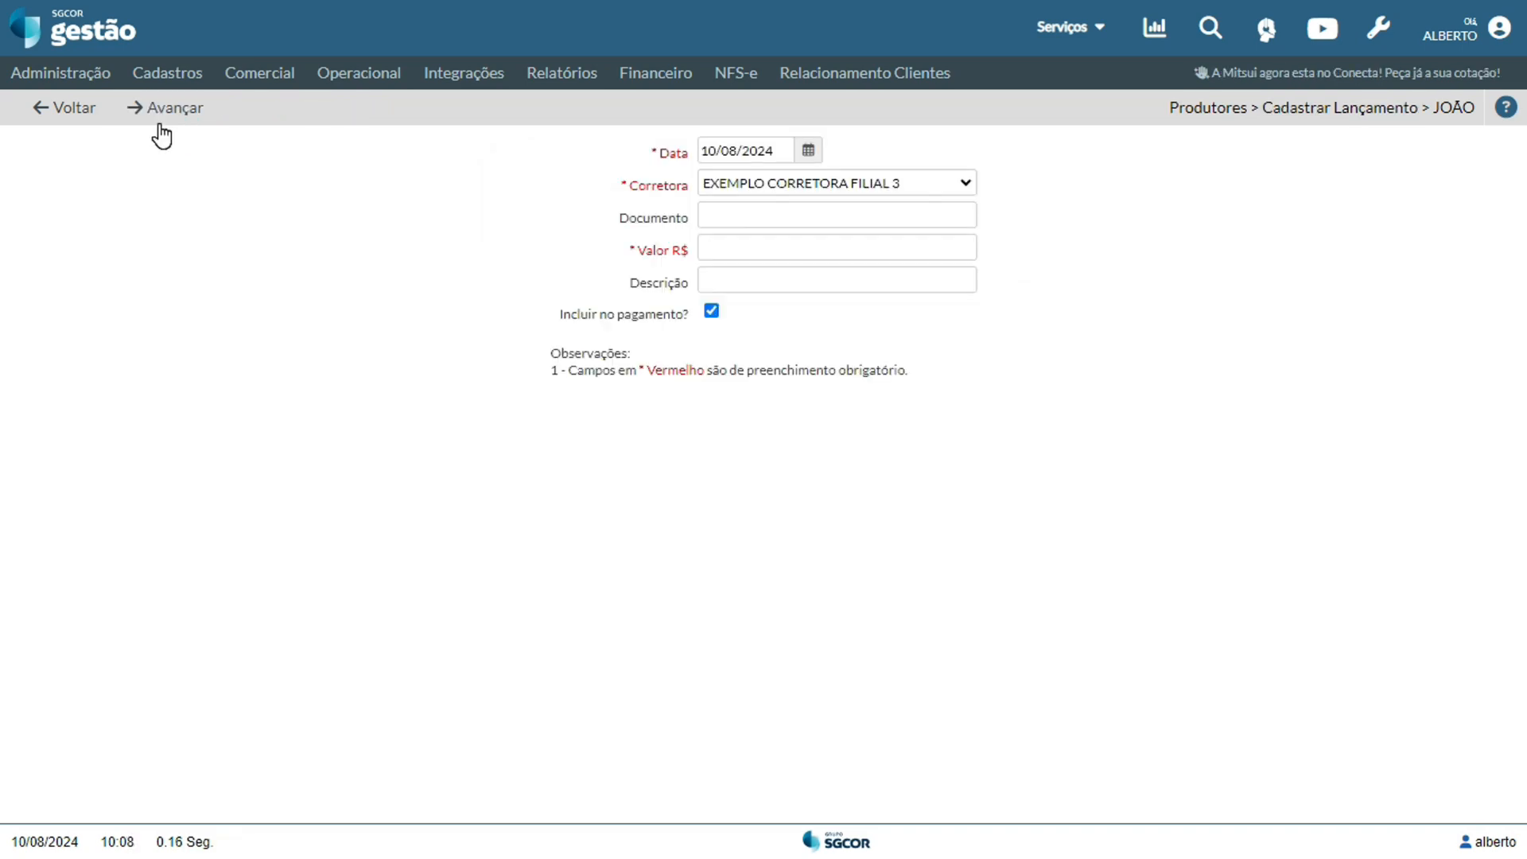
click(785, 141)
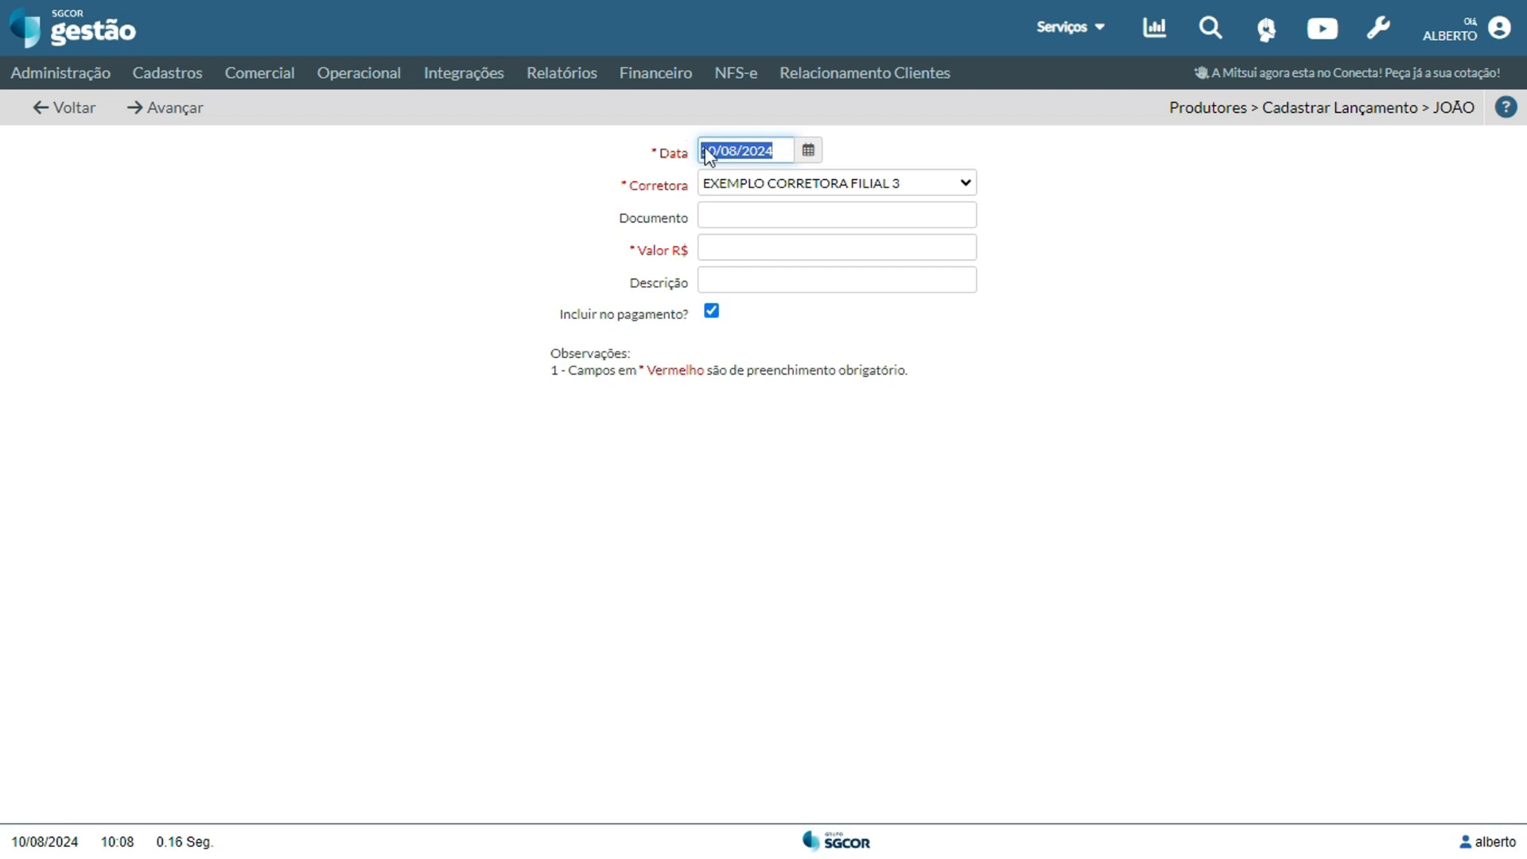
click(888, 181)
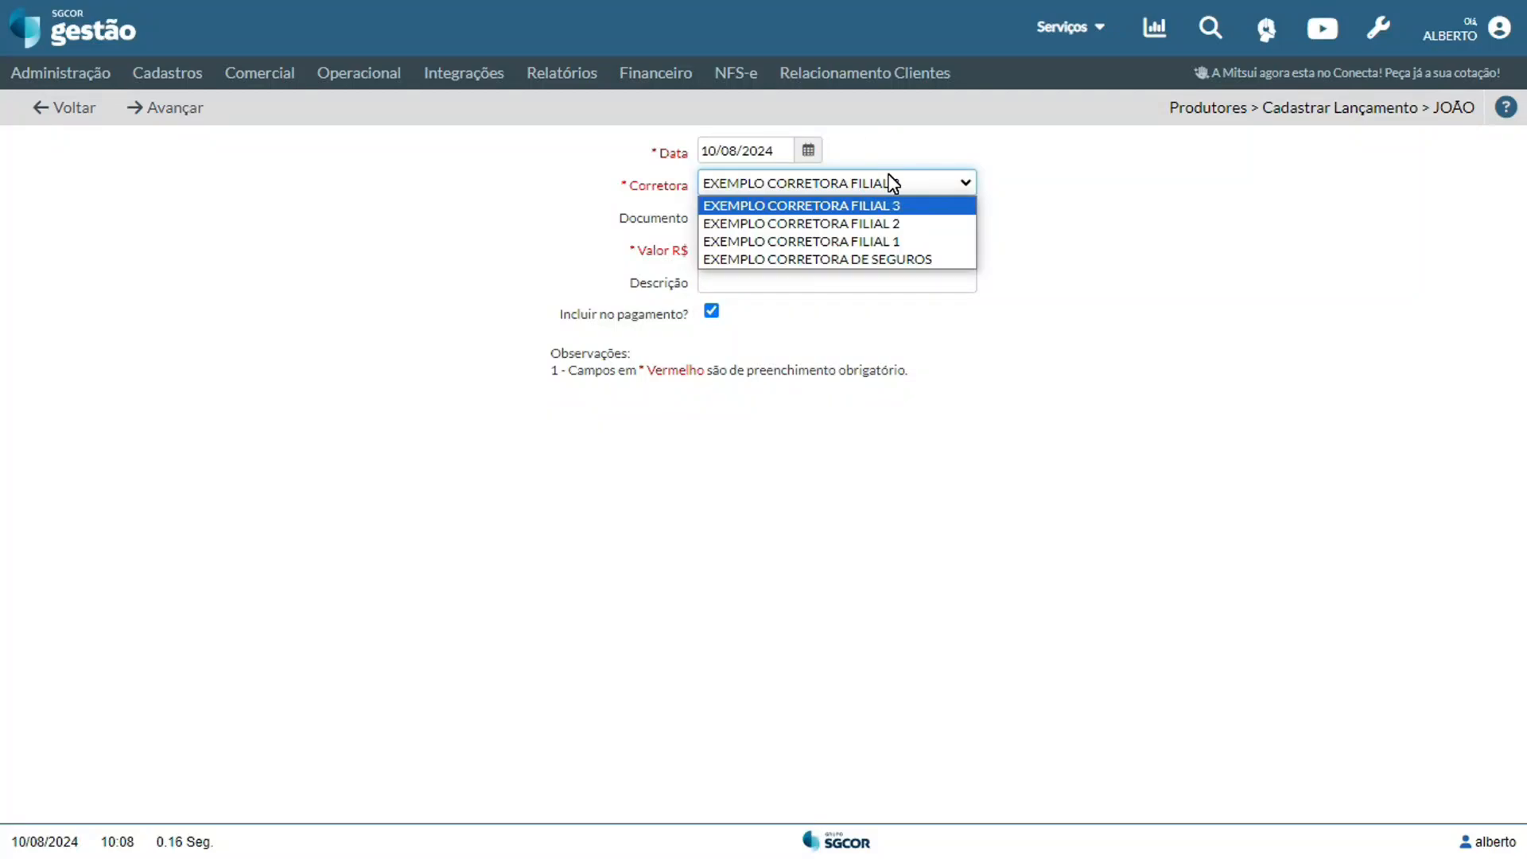
click(885, 199)
click(885, 221)
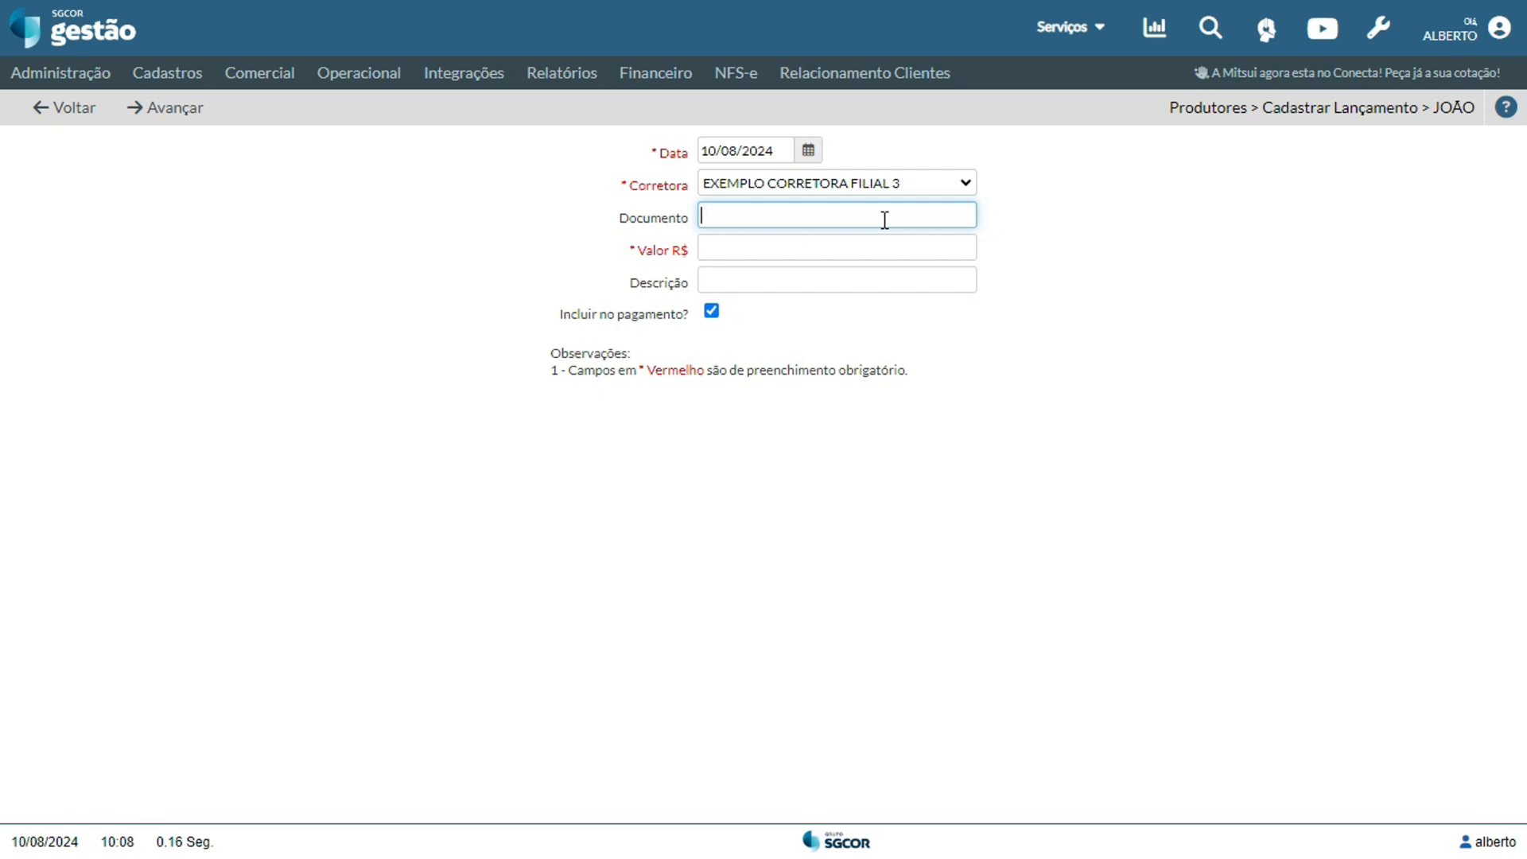
- Set the lançamento's Valor R$ to -100 and its Descrição to "teste", keeping Incluir no pagamento? enabled
click(878, 247)
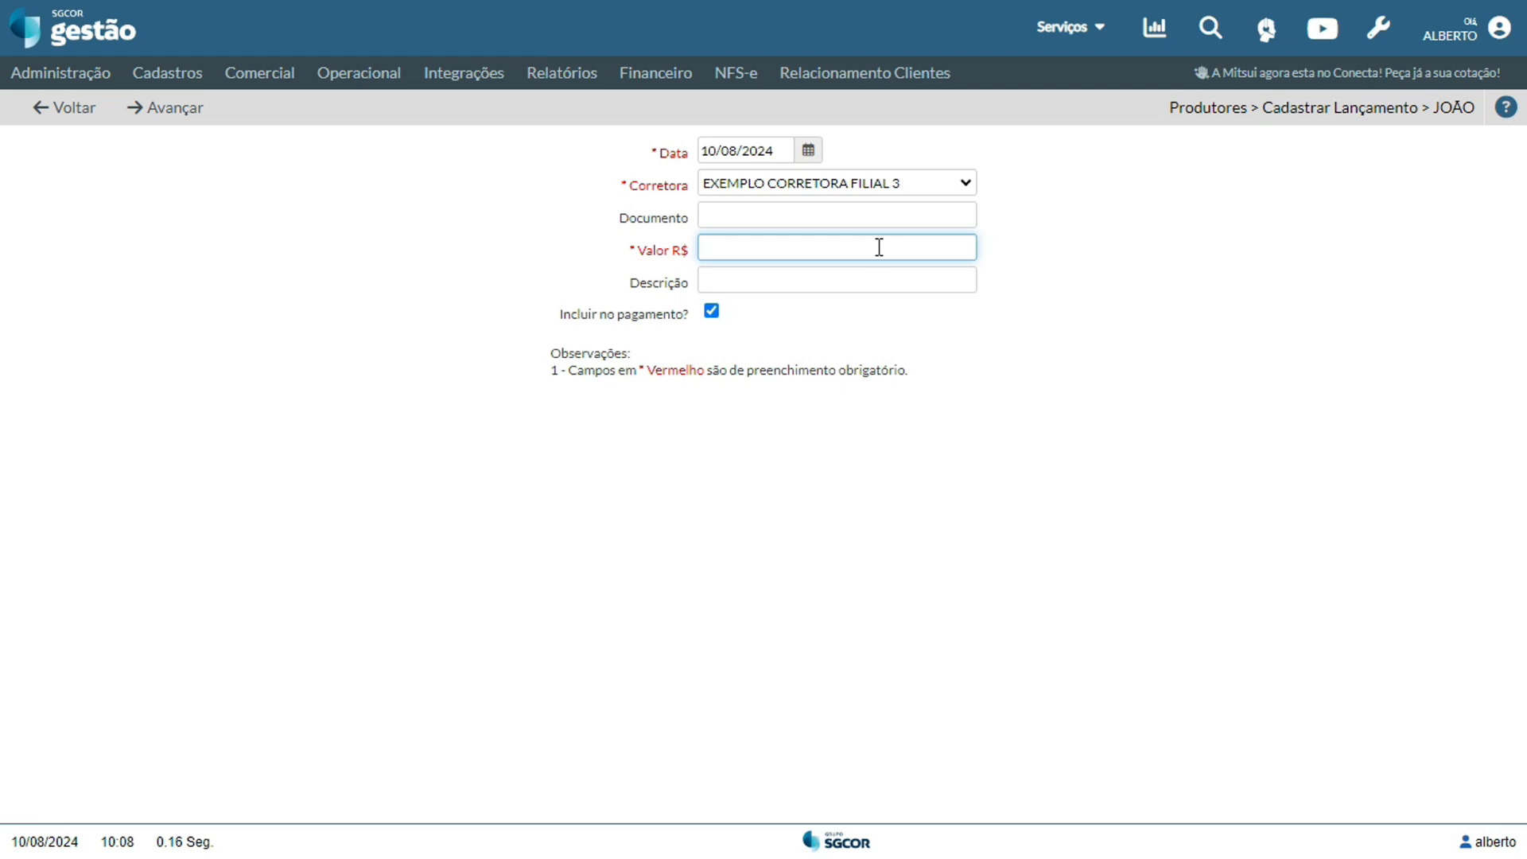
text(-100)
click(833, 272)
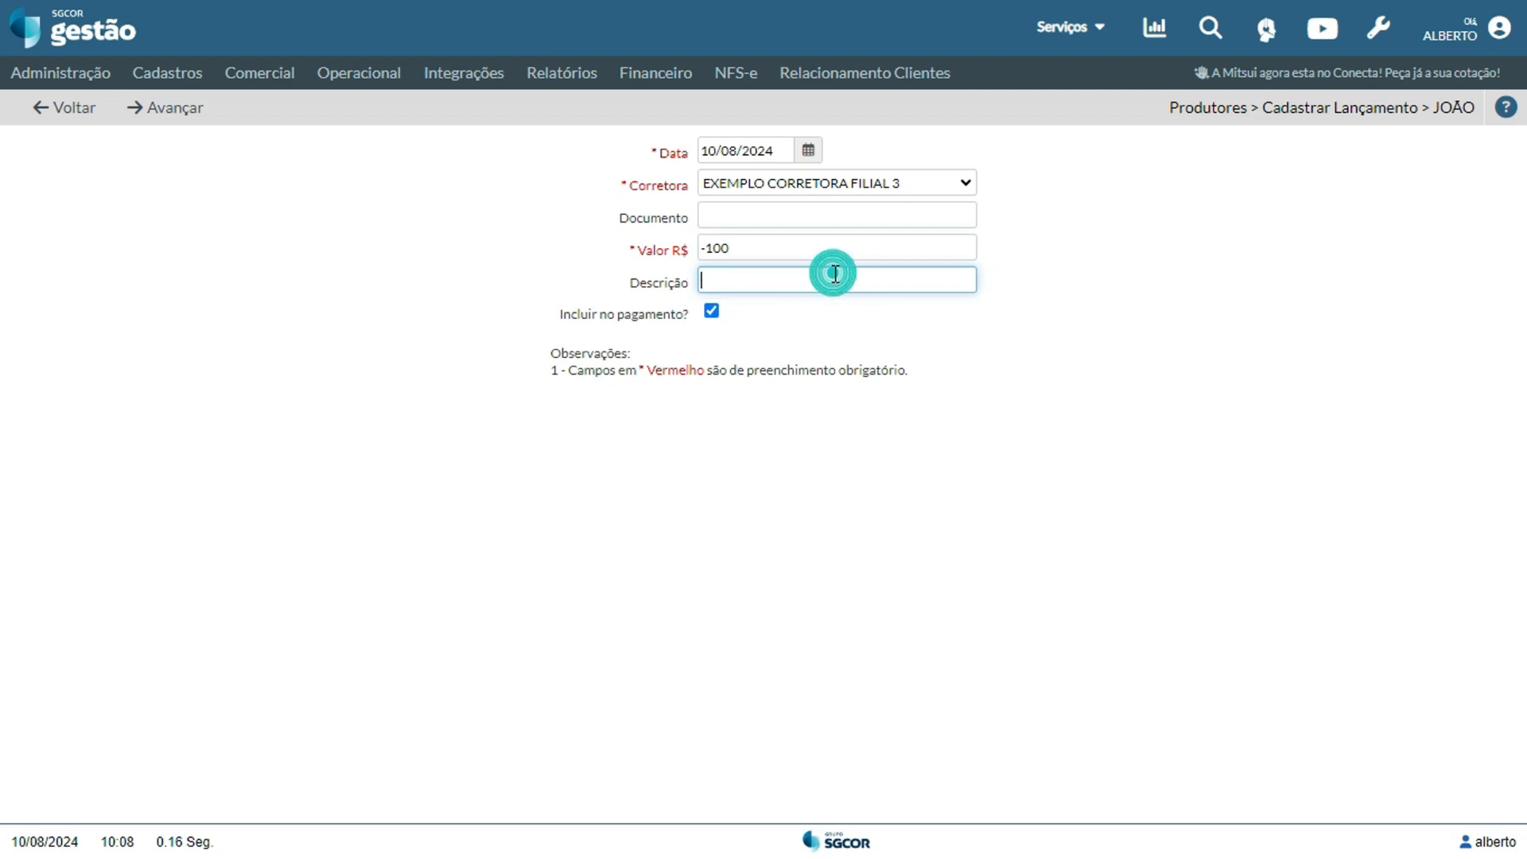
text(teste)
click(695, 318)
drag(696, 326, 546, 324)
click(600, 311)
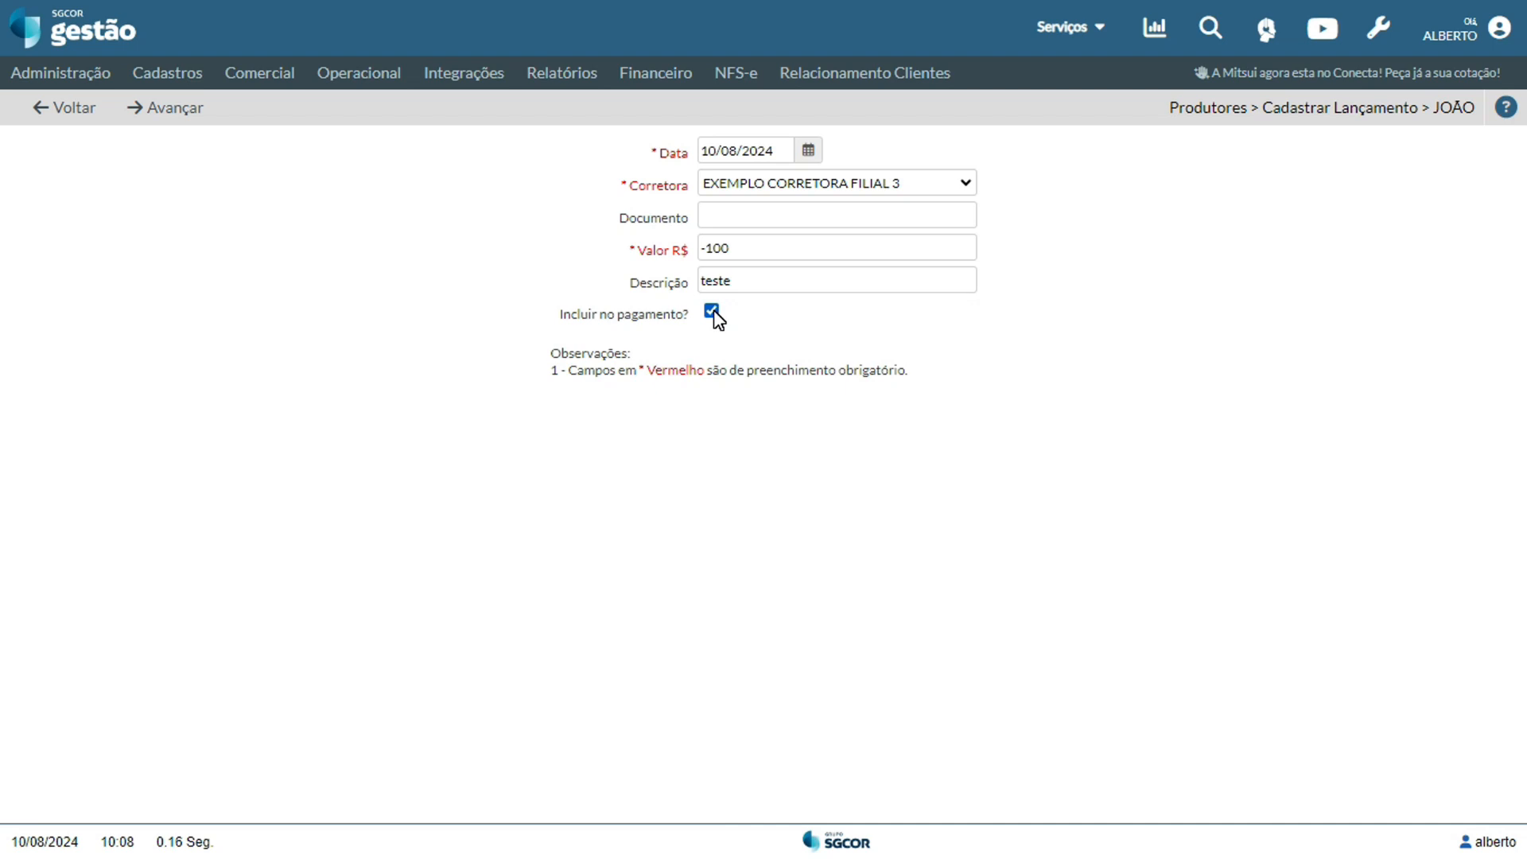
- Turn off Incluir no pagamento? for the lançamento and return to the producer list without saving
click(744, 248)
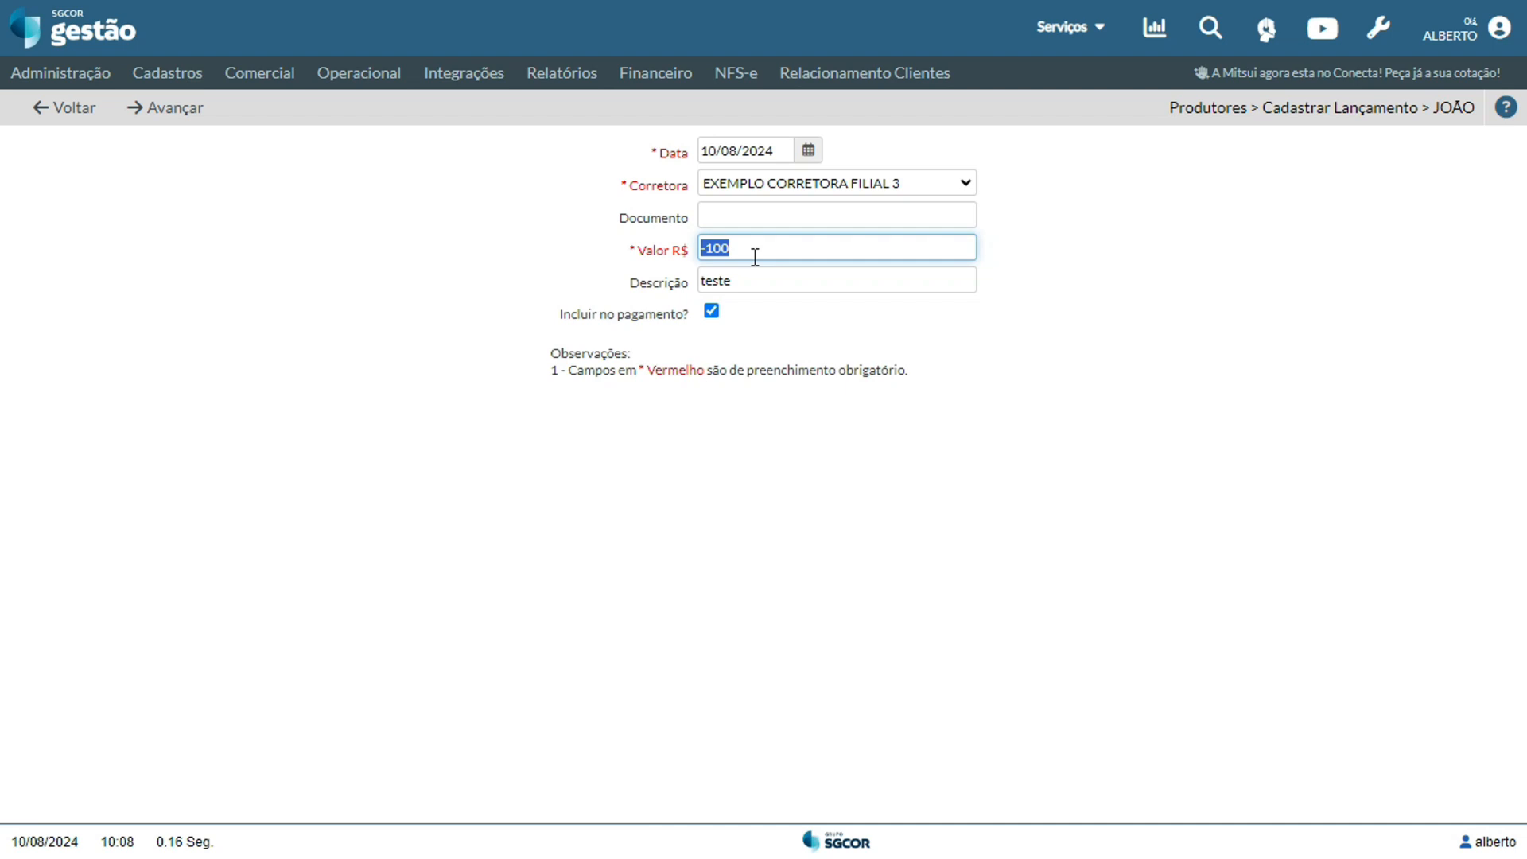
click(711, 315)
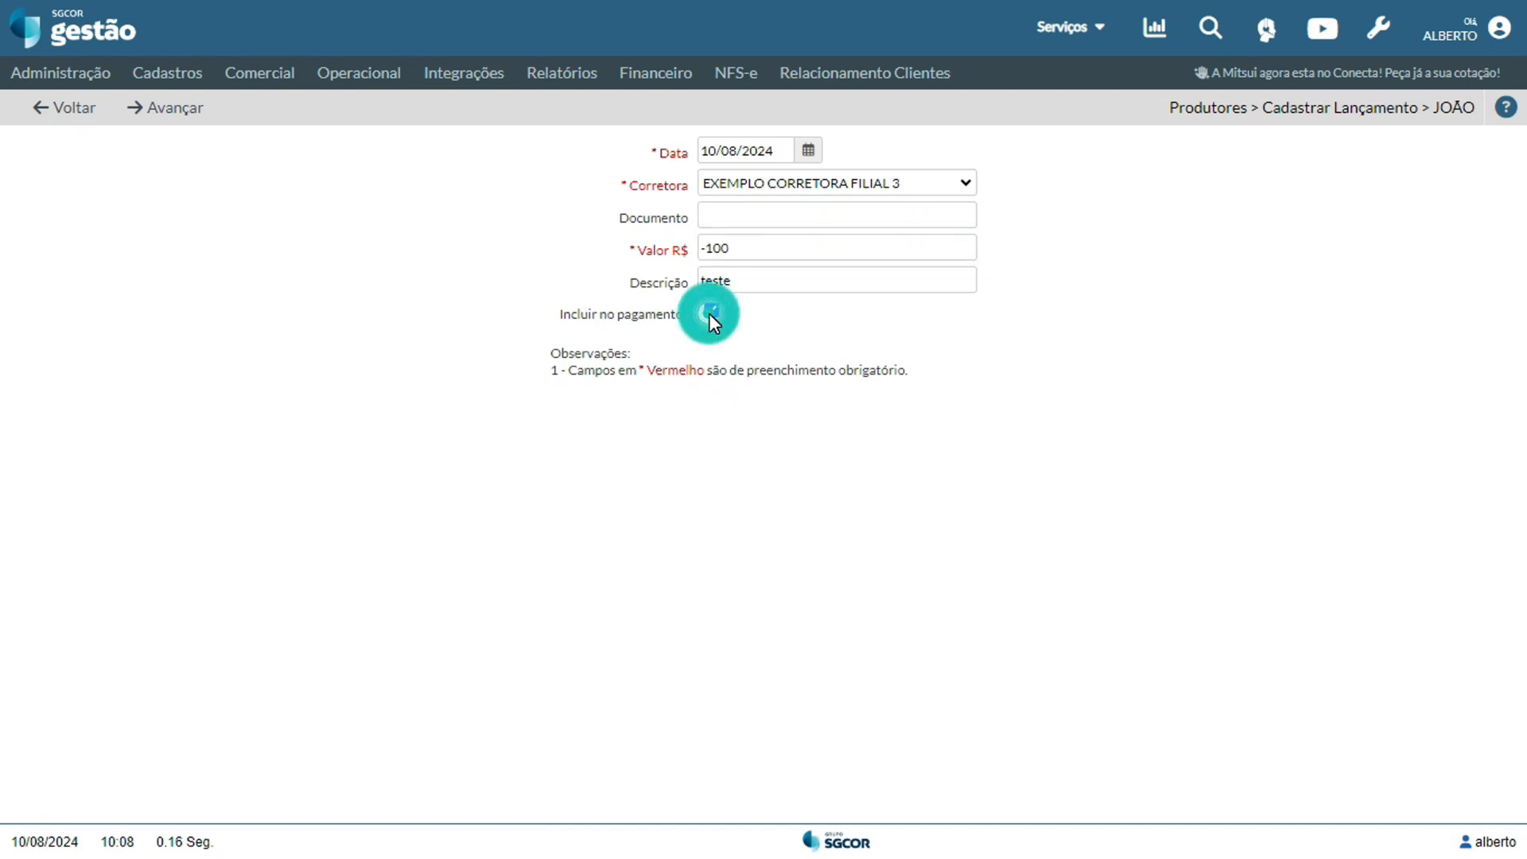
click(719, 342)
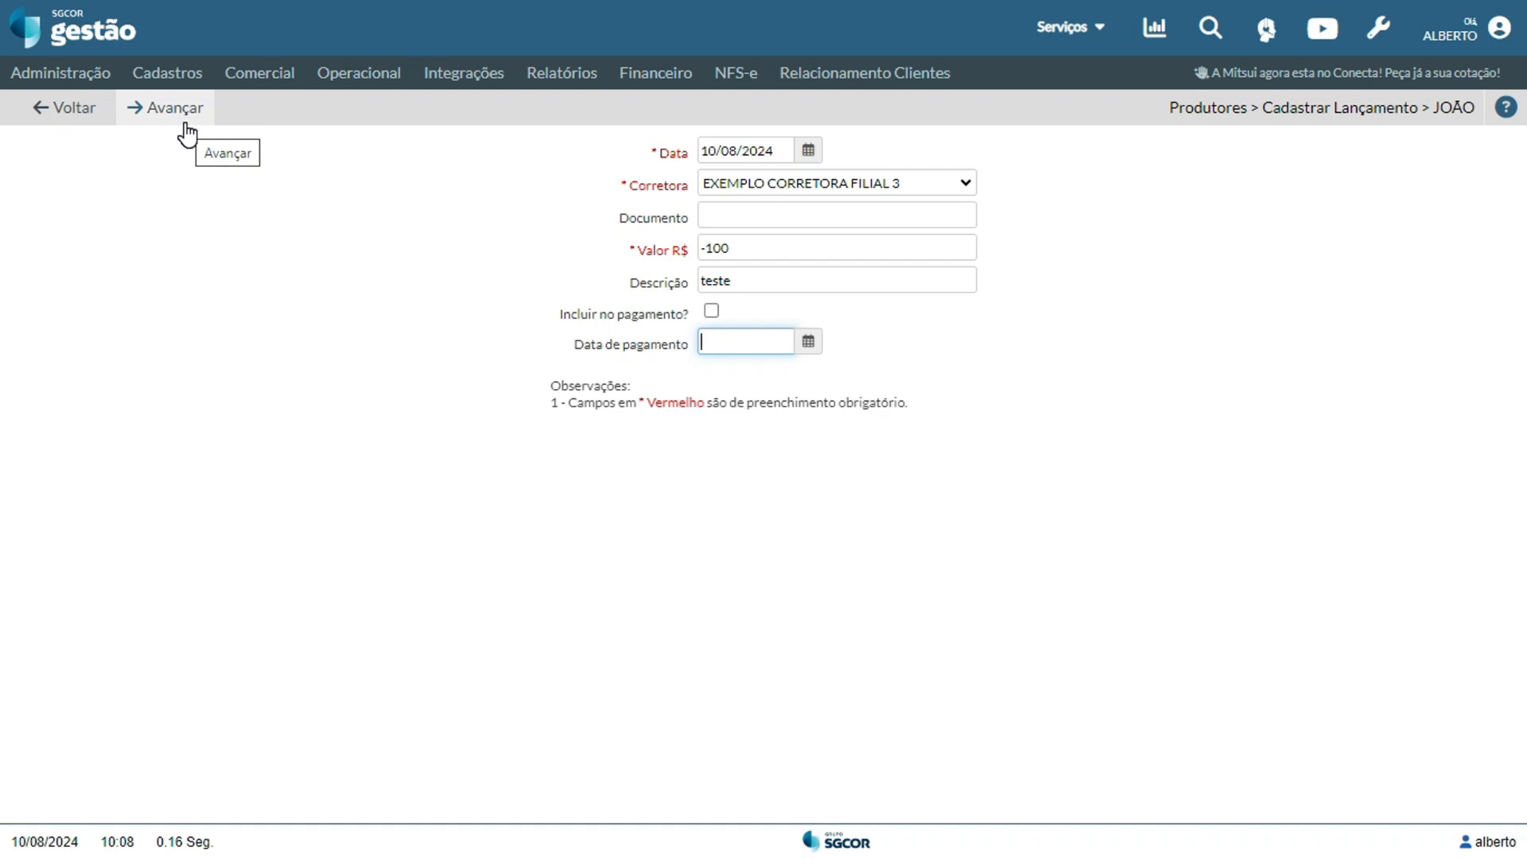
click(65, 121)
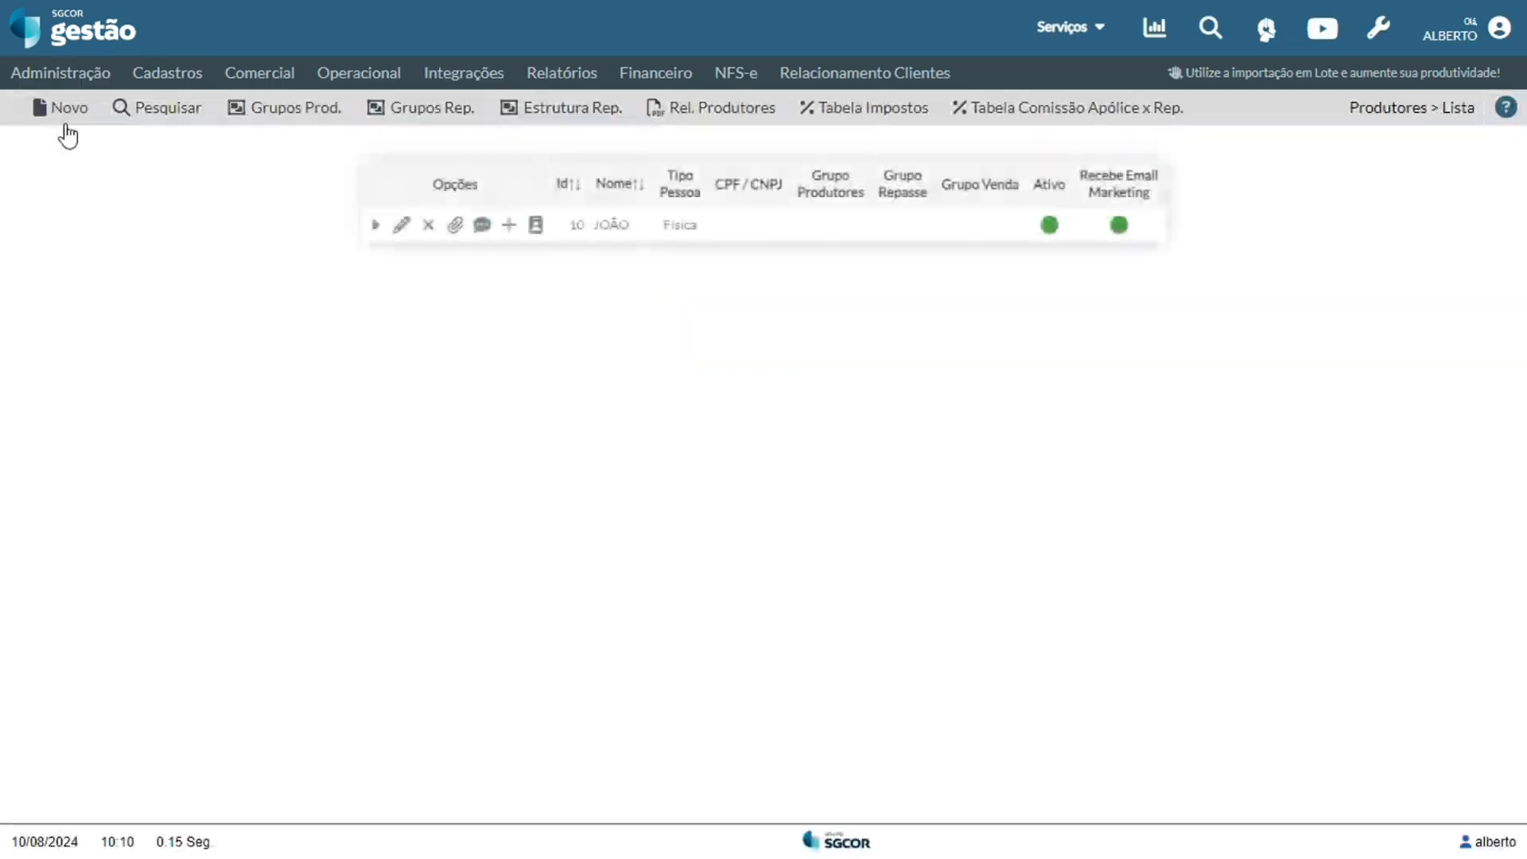